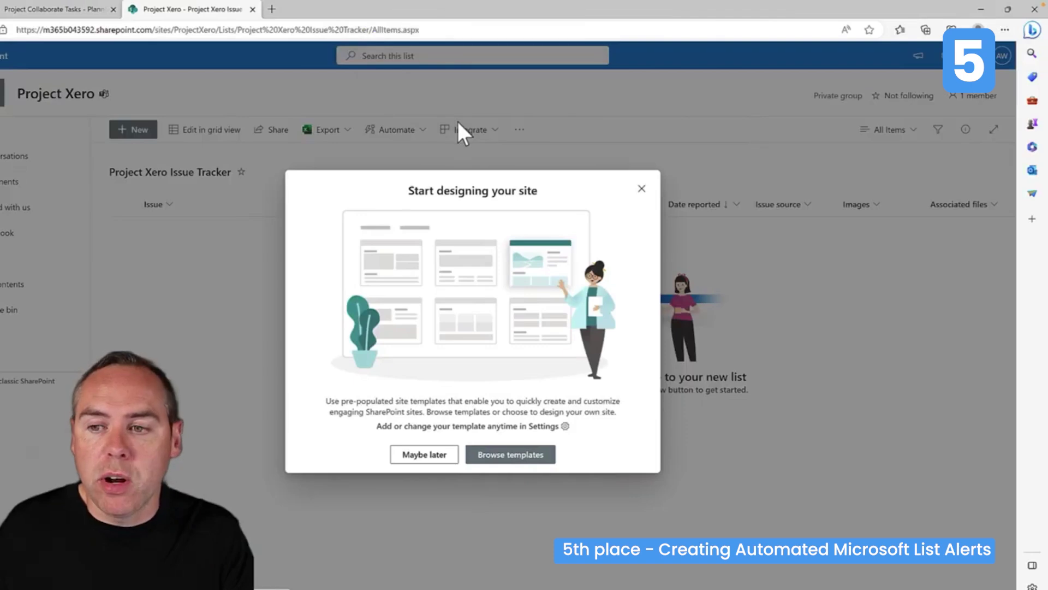
# Dismiss the site design prompt and start a list rule triggered when a new item is created.
pyautogui.click(642, 189)
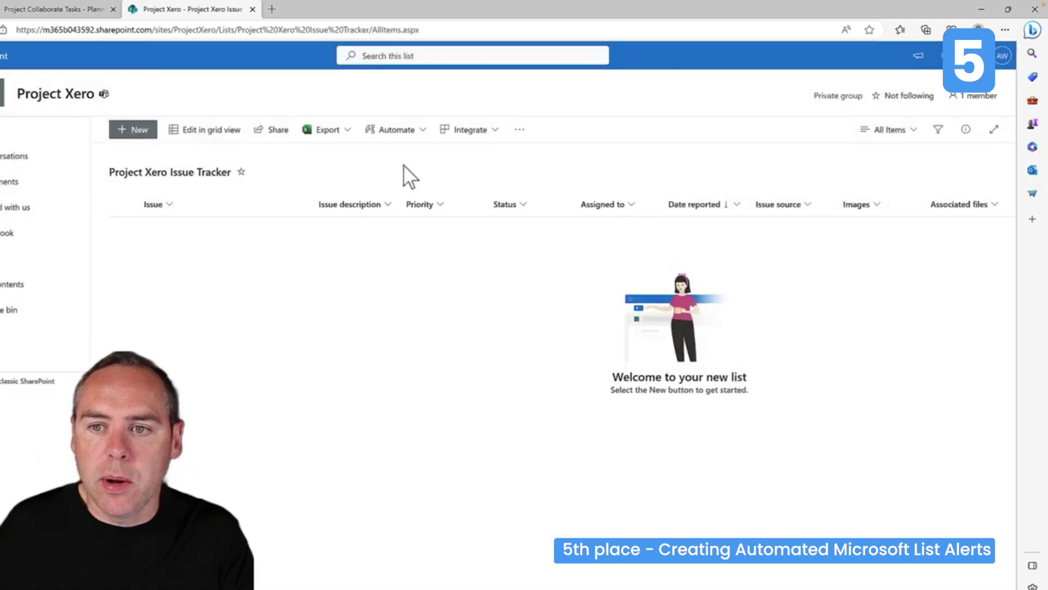
pyautogui.click(415, 132)
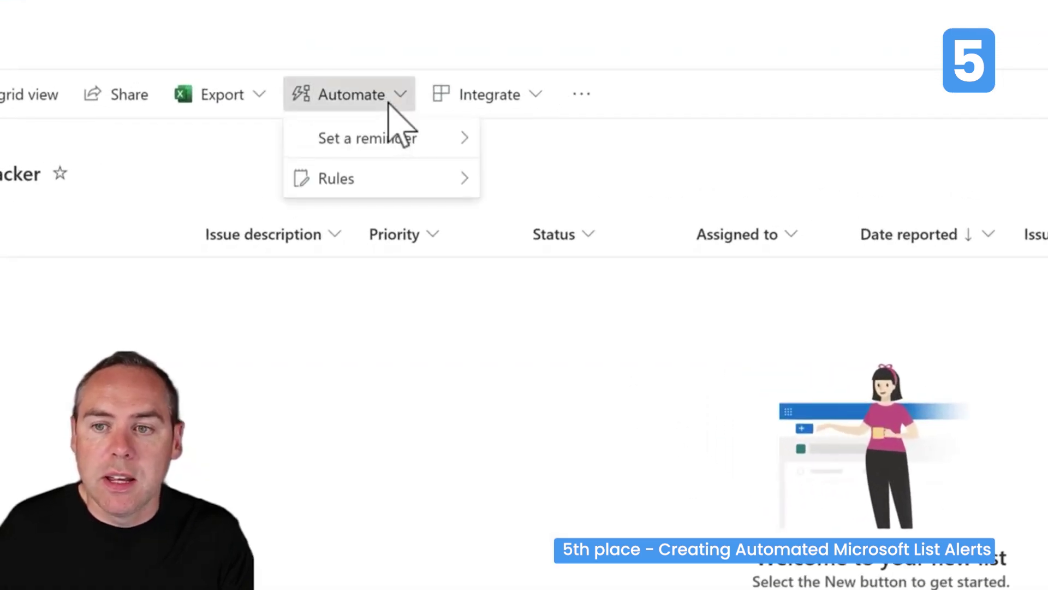
pyautogui.moveTo(394, 183)
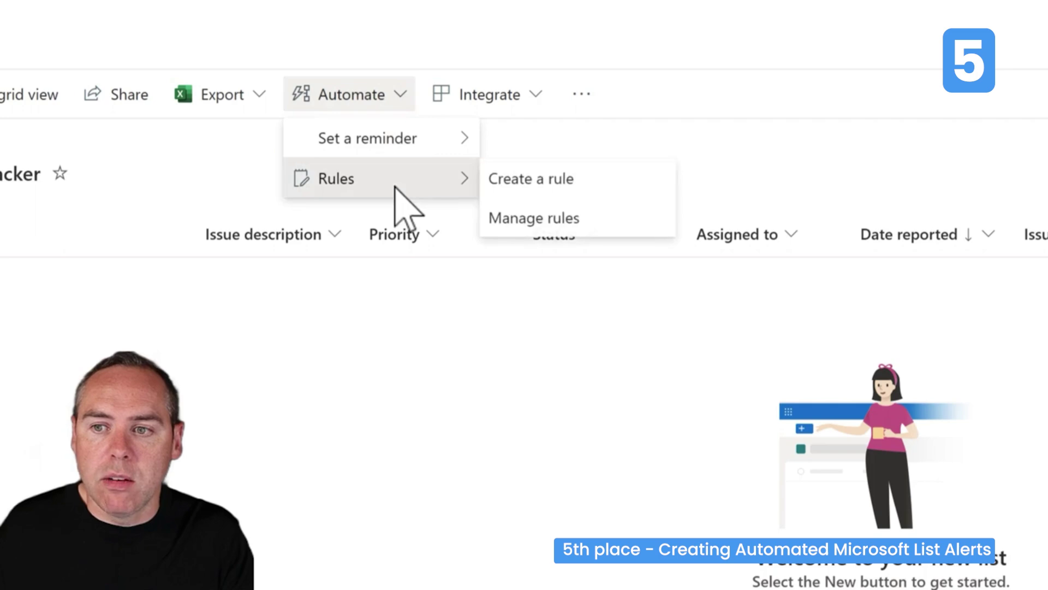
pyautogui.click(587, 184)
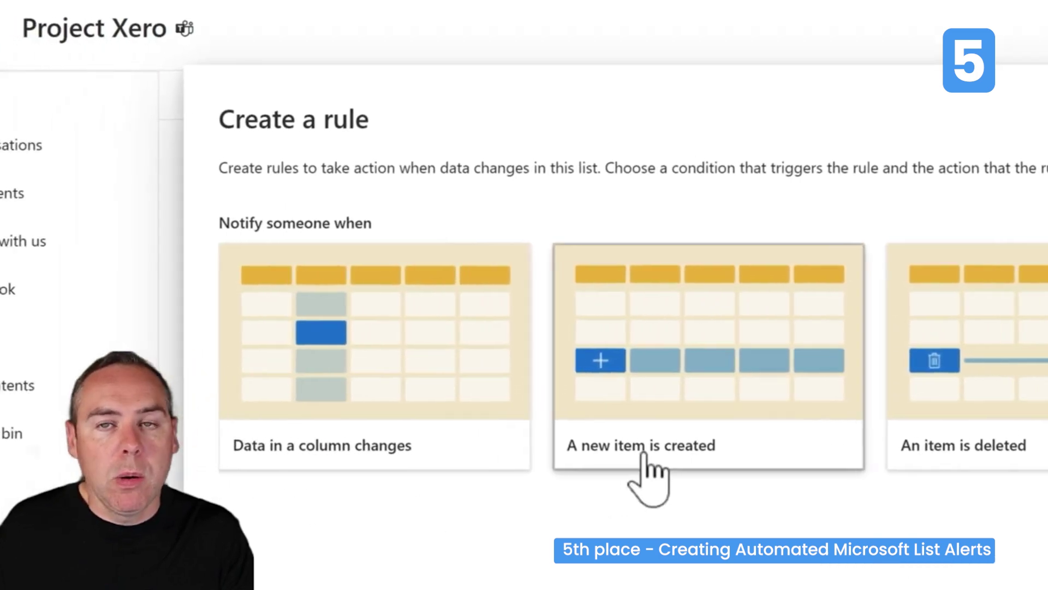
pyautogui.click(647, 453)
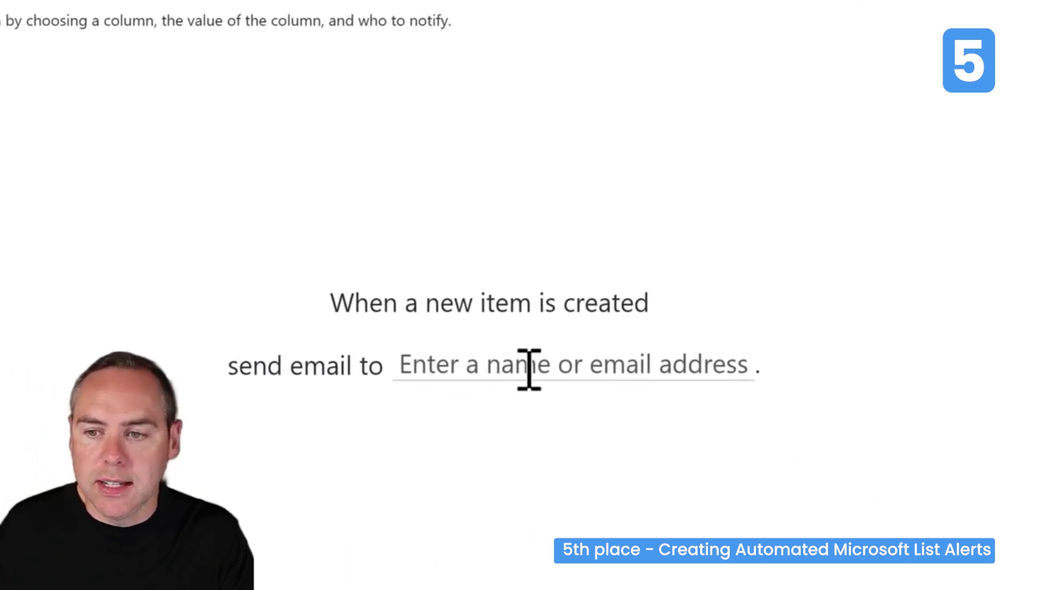
# Send the rule's notification email to the Assigned to person rather than a named colleague.
pyautogui.click(529, 370)
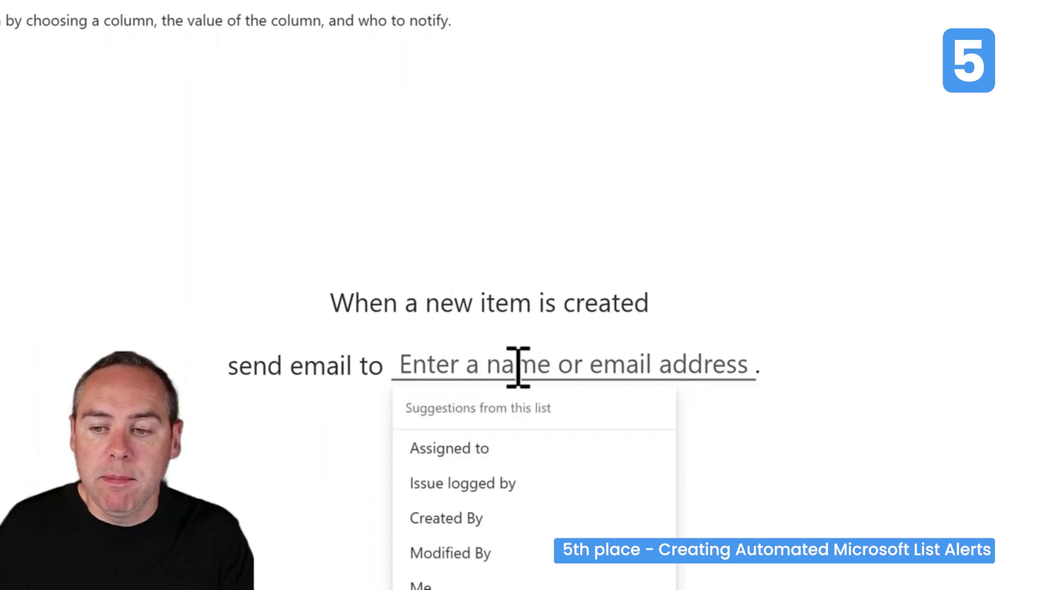
pyautogui.write('Alex')
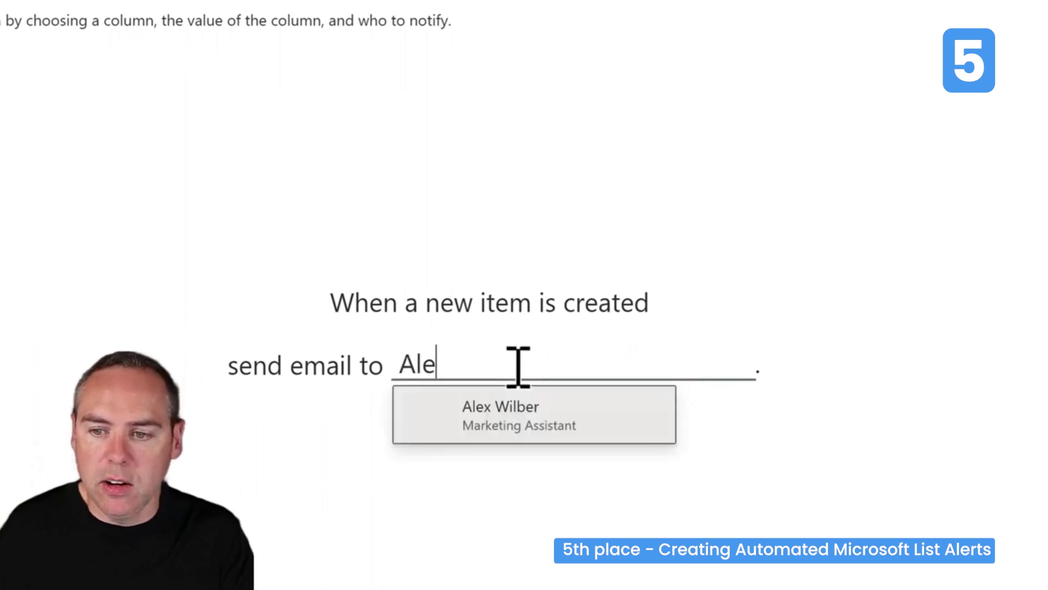
pyautogui.click(511, 428)
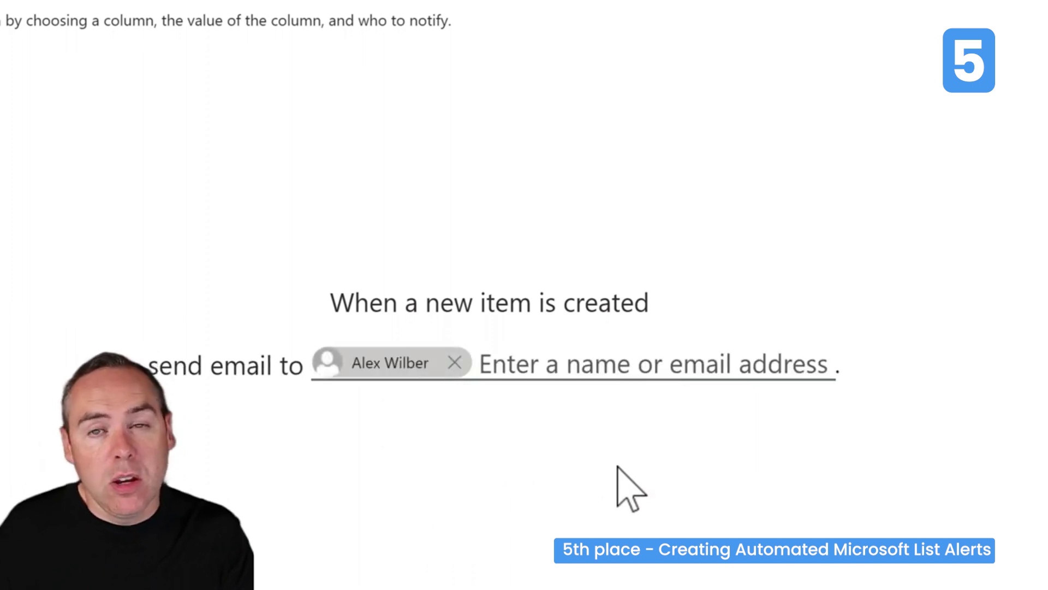
pyautogui.click(456, 363)
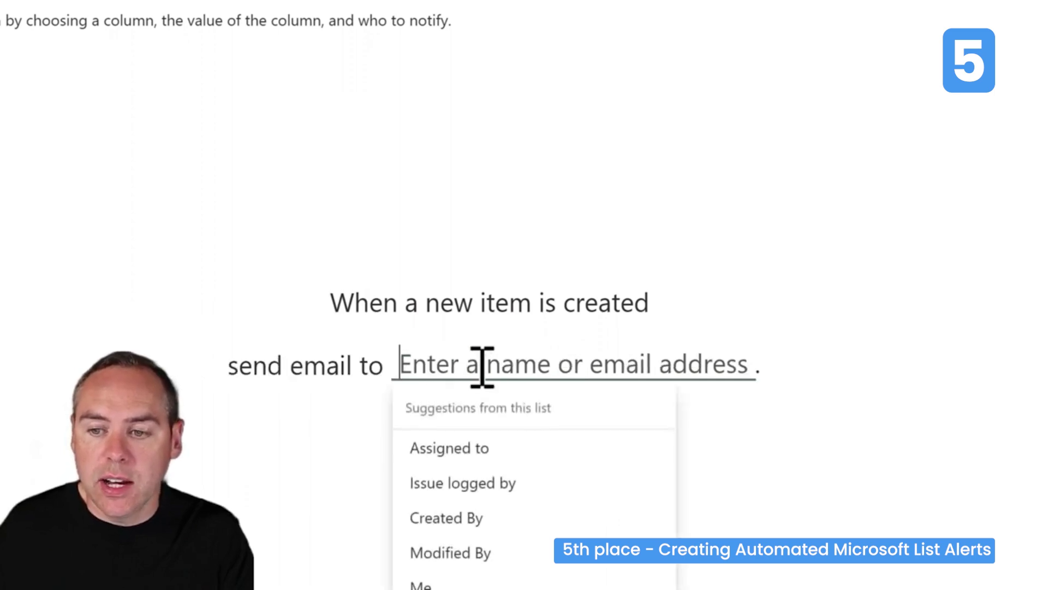
pyautogui.click(546, 456)
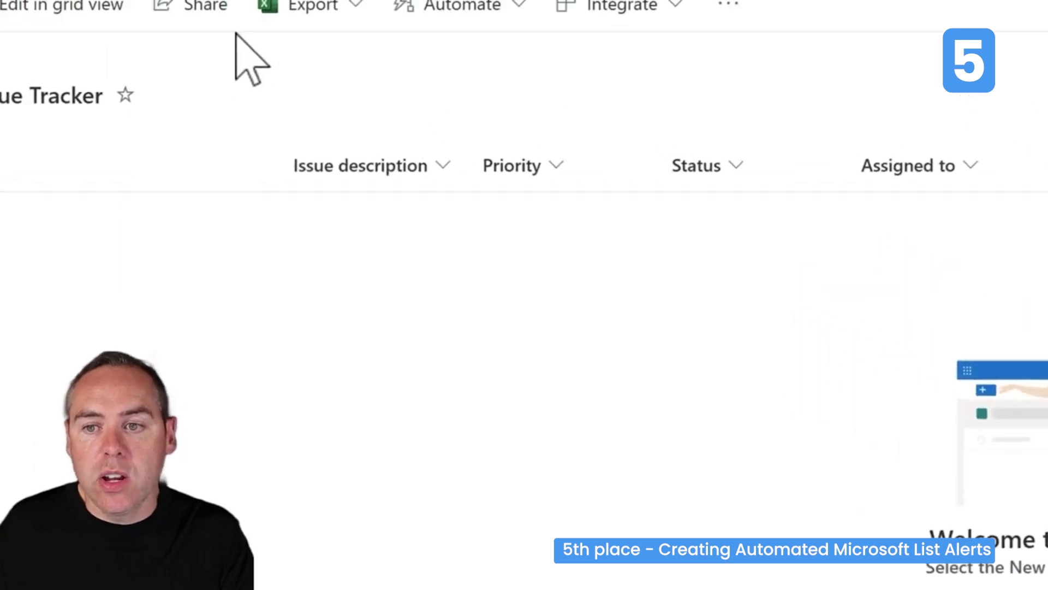
# Start another list rule triggered when data in the Status column changes.
pyautogui.click(494, 49)
pyautogui.moveTo(557, 157)
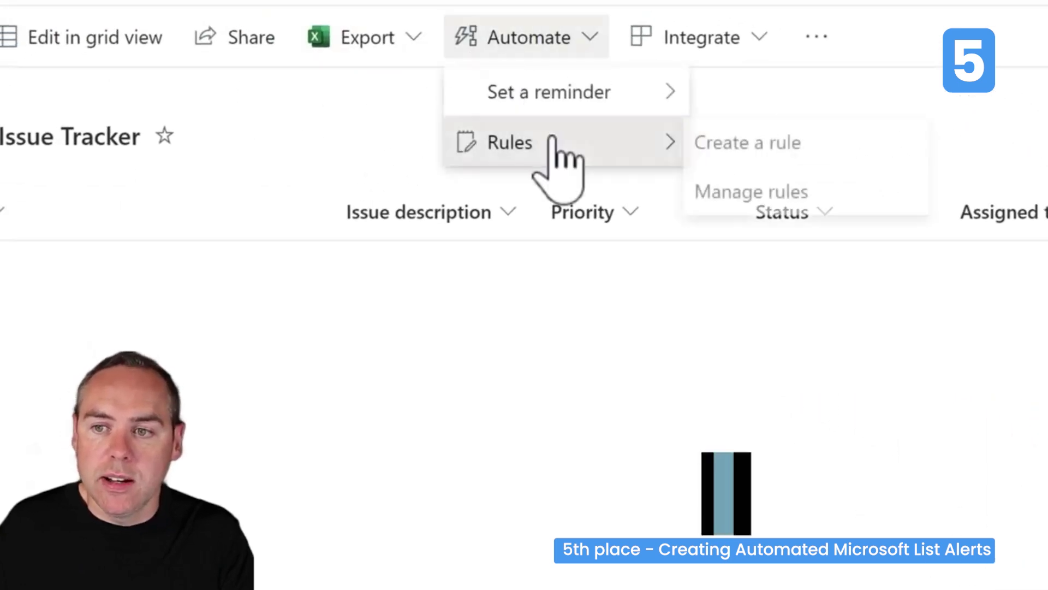
pyautogui.click(783, 156)
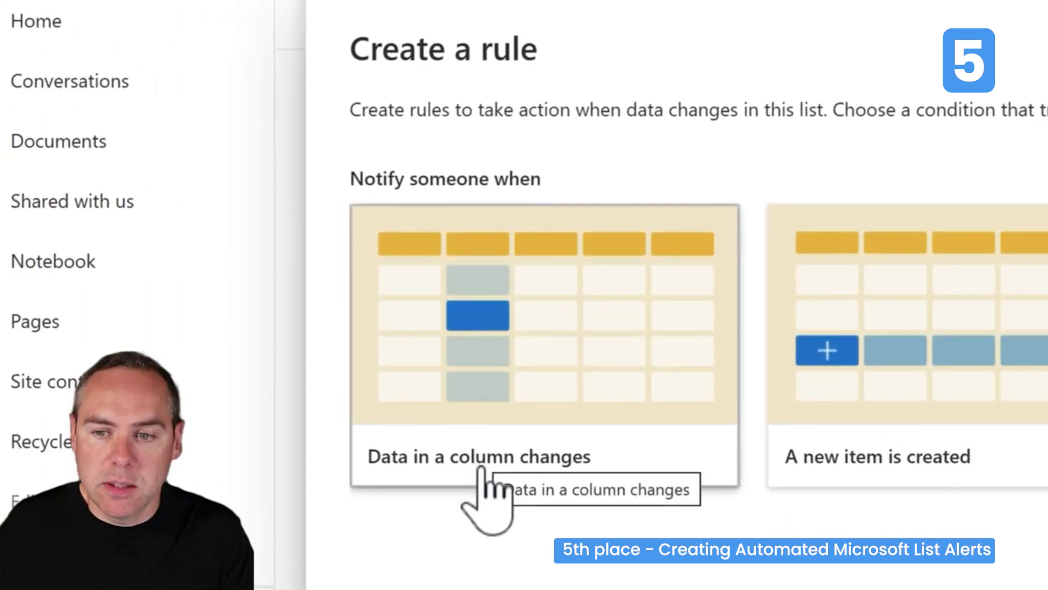
pyautogui.click(480, 469)
pyautogui.click(462, 246)
pyautogui.click(380, 340)
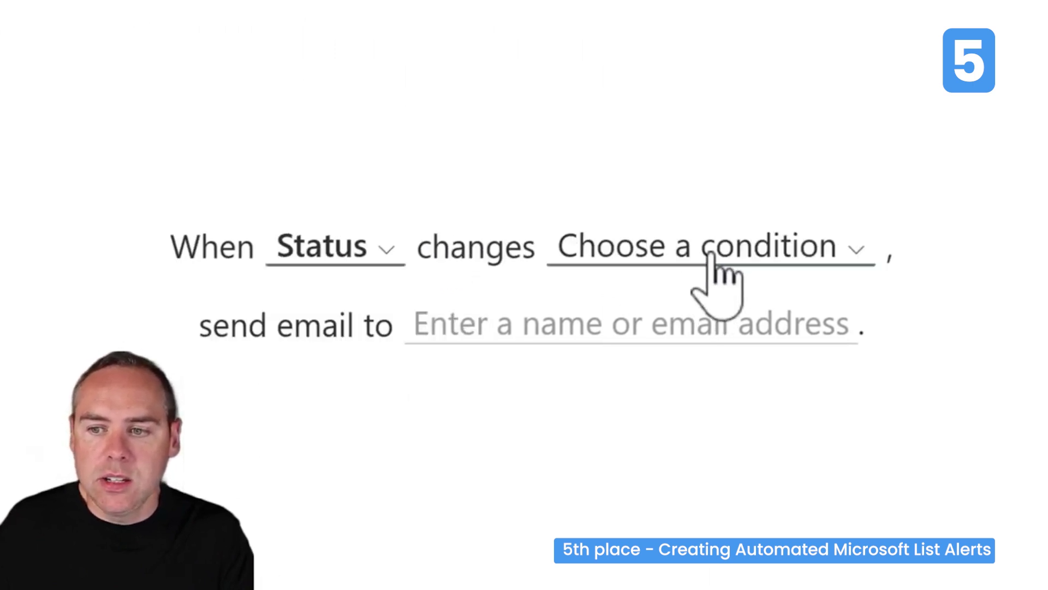
# Trigger the rule when Status changes to Blocked and email the suggested colleague.
pyautogui.click(715, 250)
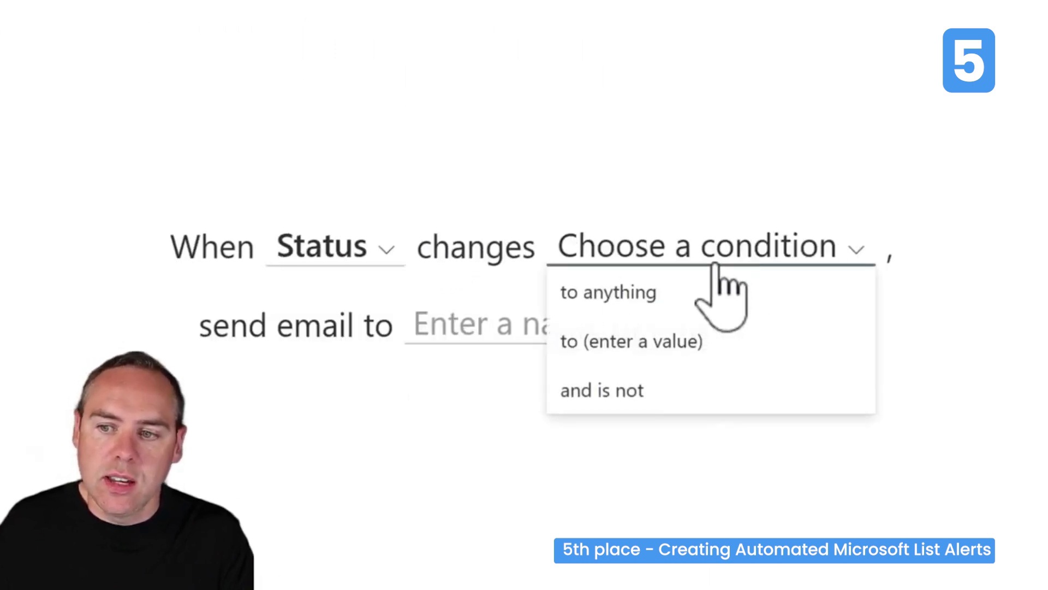
pyautogui.click(697, 343)
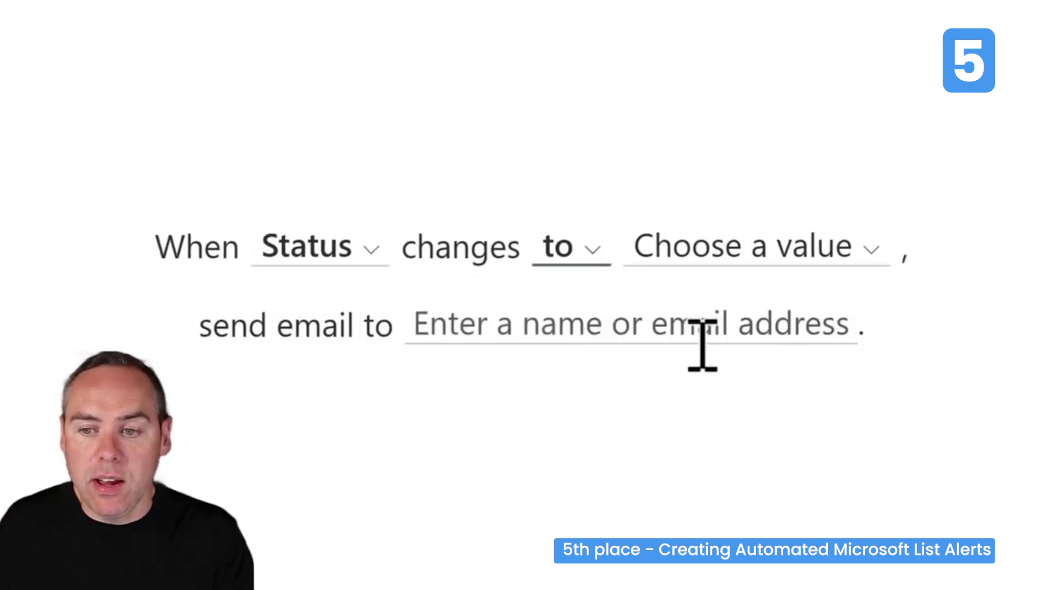
pyautogui.click(756, 250)
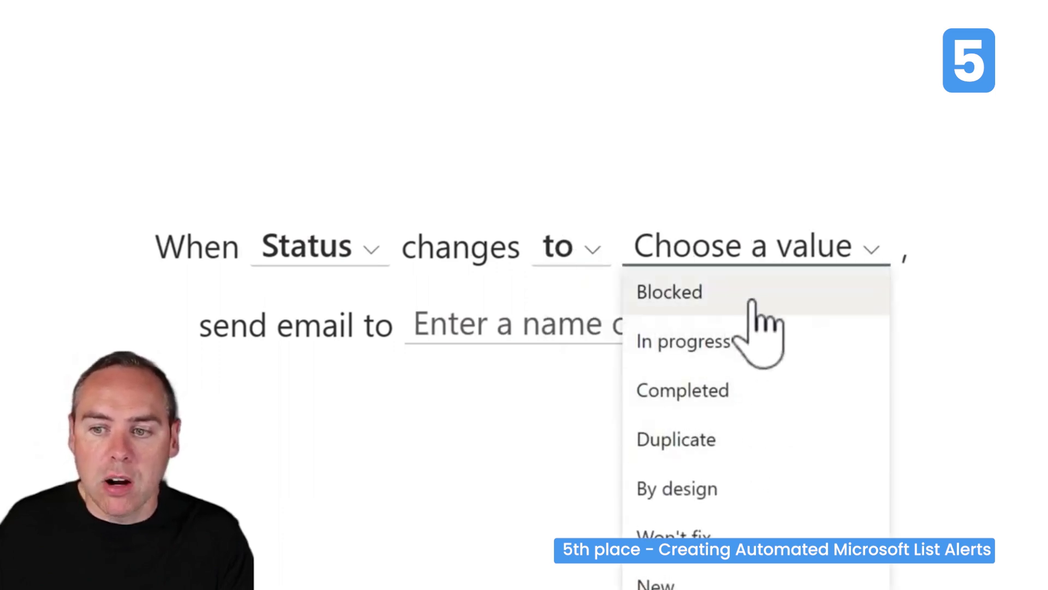
pyautogui.click(758, 298)
pyautogui.click(663, 326)
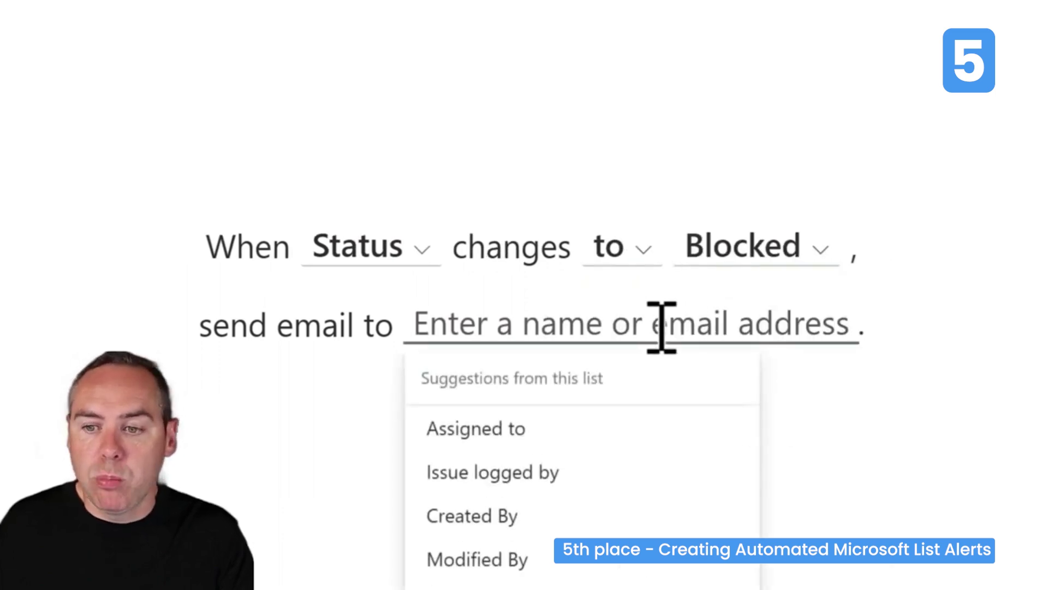
pyautogui.write('Al')
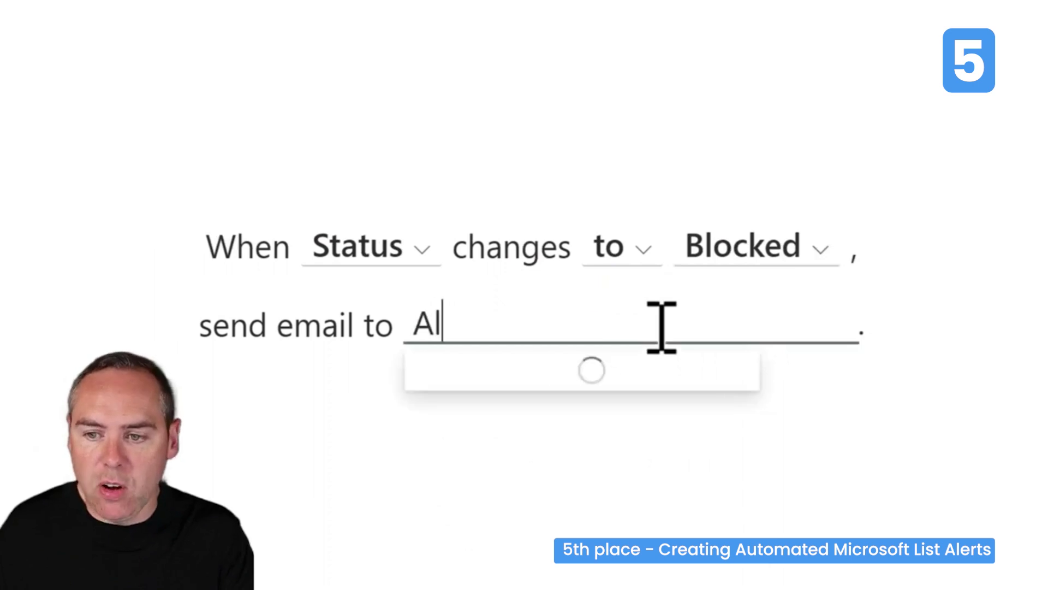
pyautogui.write('ex')
pyautogui.click(650, 392)
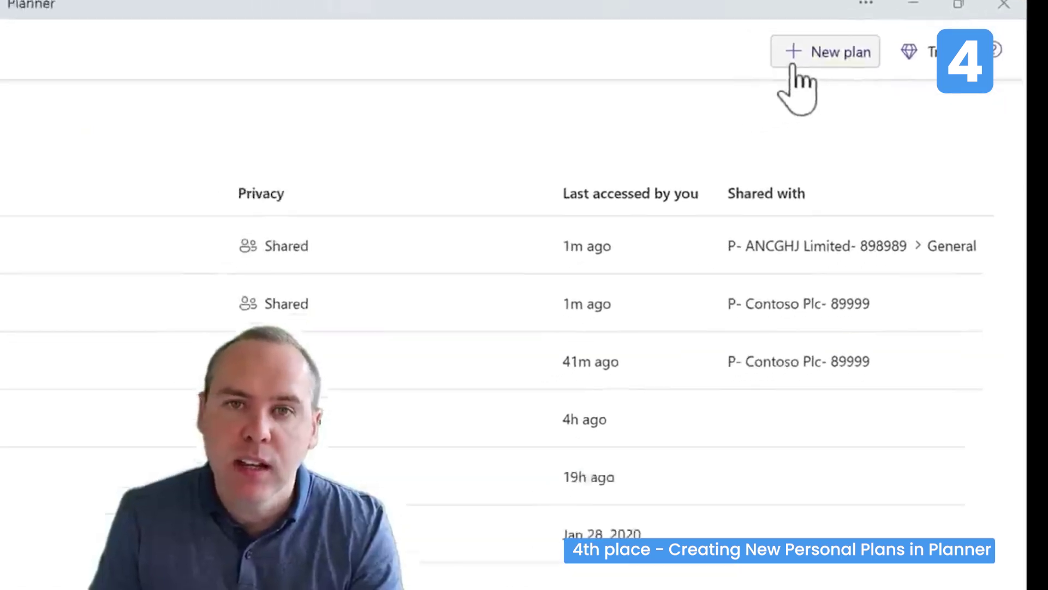
# Begin a new plan, preview the Business Plan template and choose it.
pyautogui.click(792, 65)
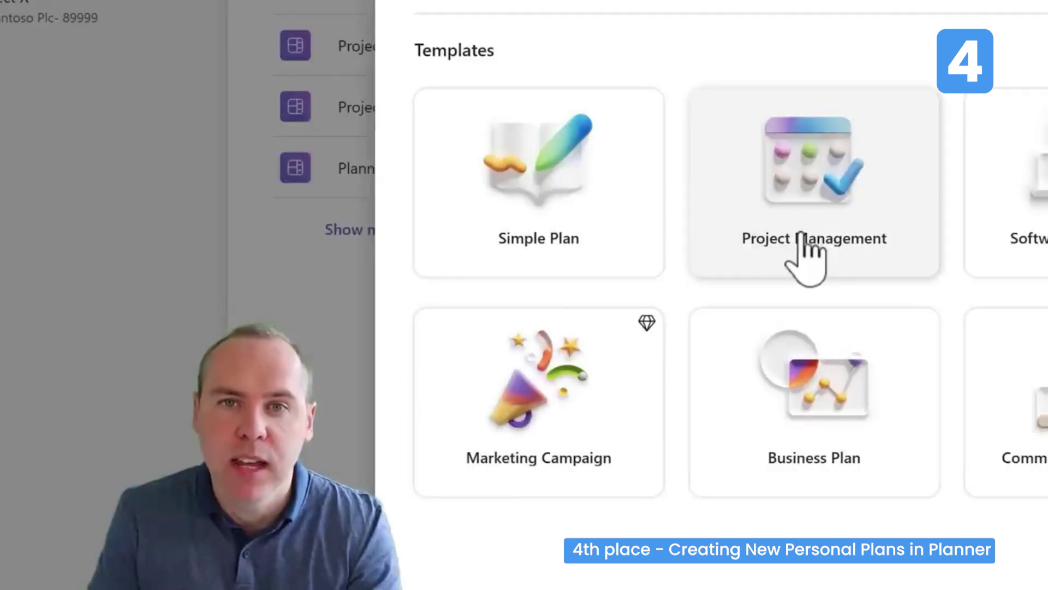
pyautogui.click(812, 387)
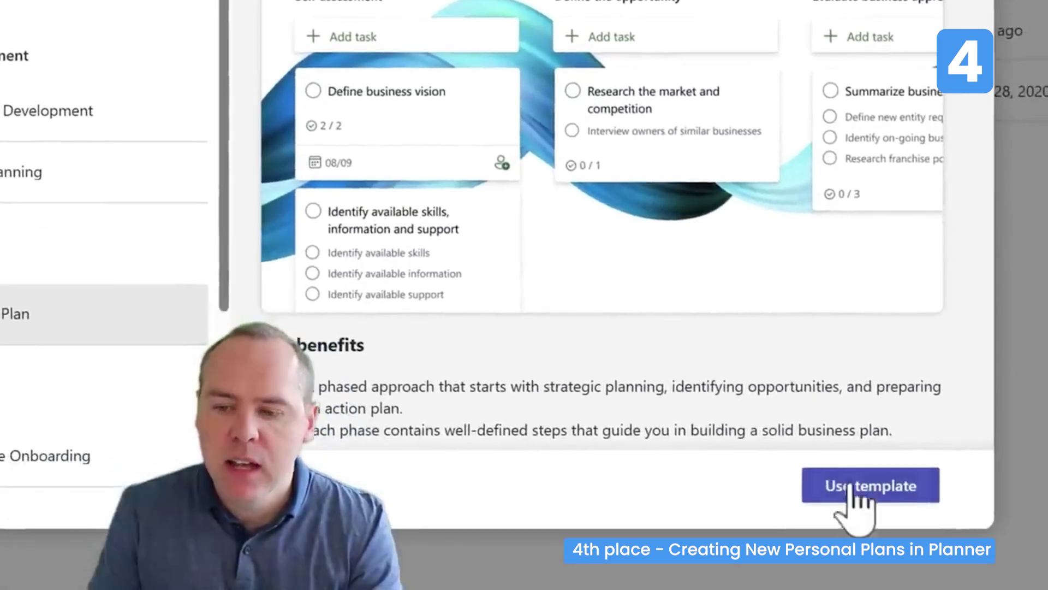
pyautogui.click(866, 490)
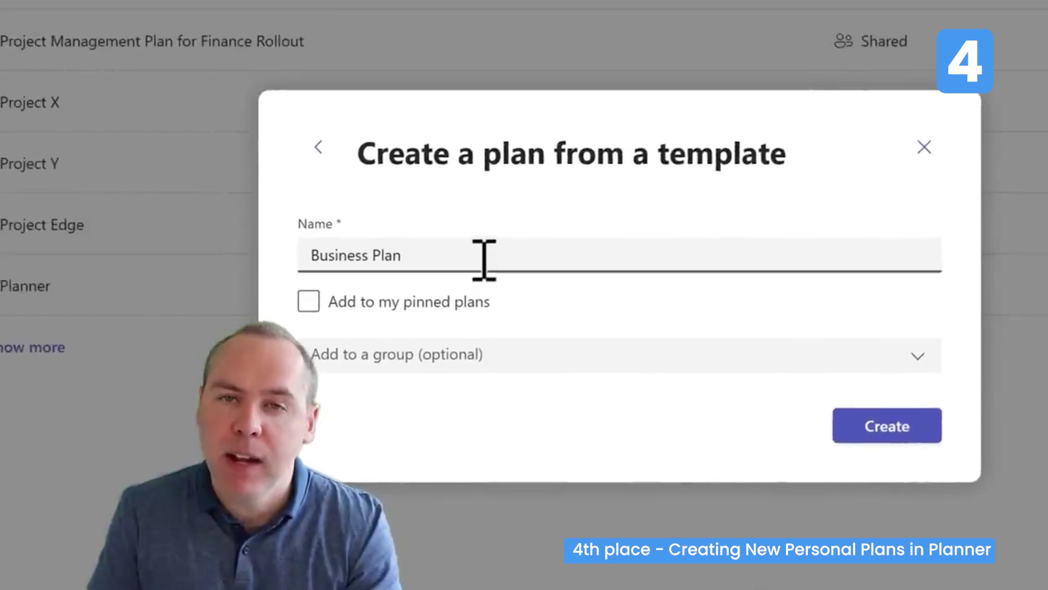
# Name the plan 'Business Plan for Your 365 Coach', keep it pinned with no group, and create it.
pyautogui.write('for Your 365 Coach')
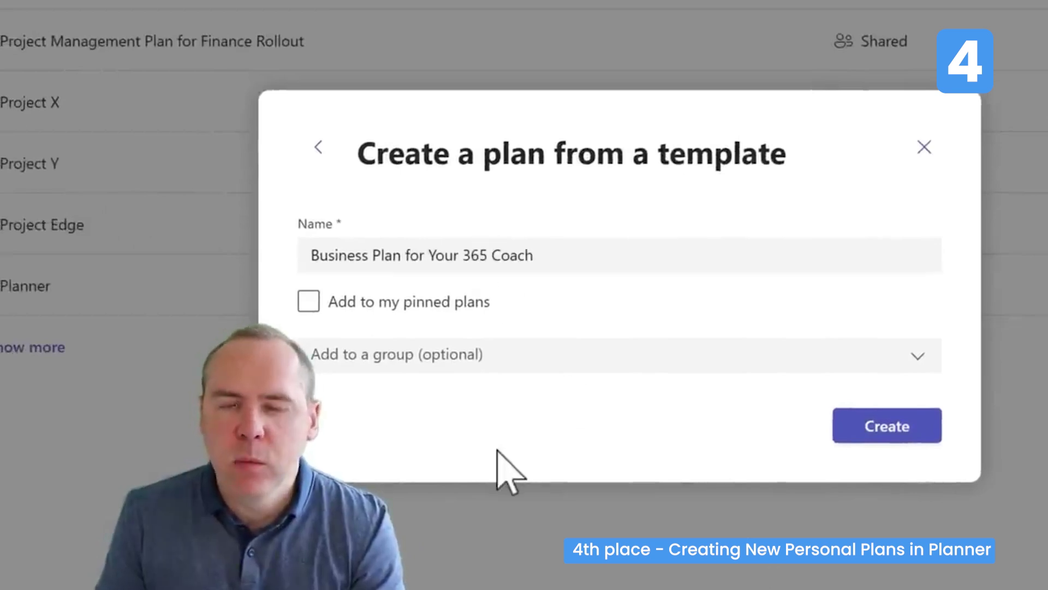
pyautogui.click(385, 307)
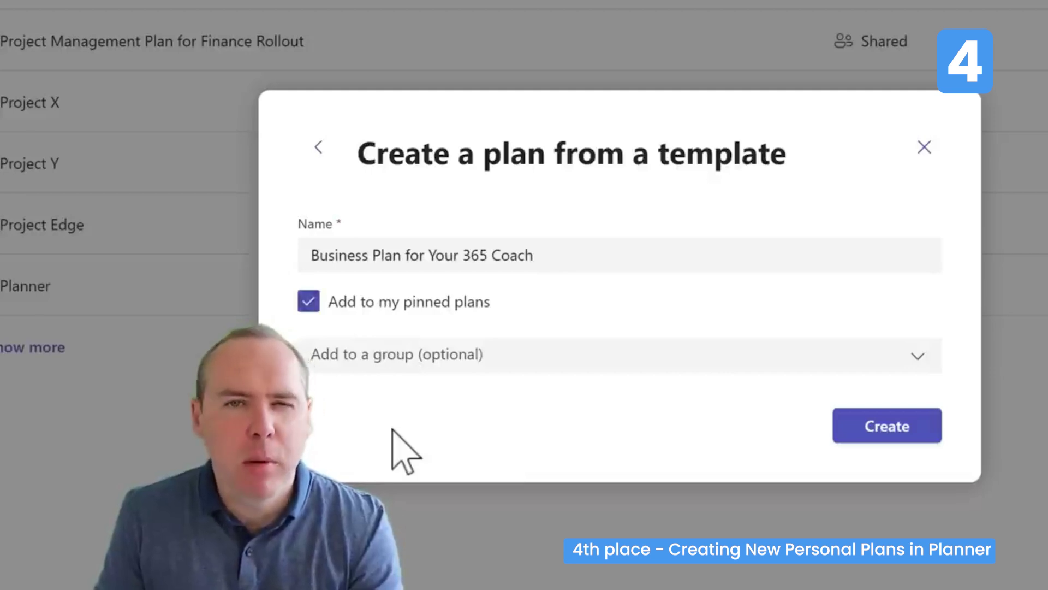
pyautogui.click(430, 355)
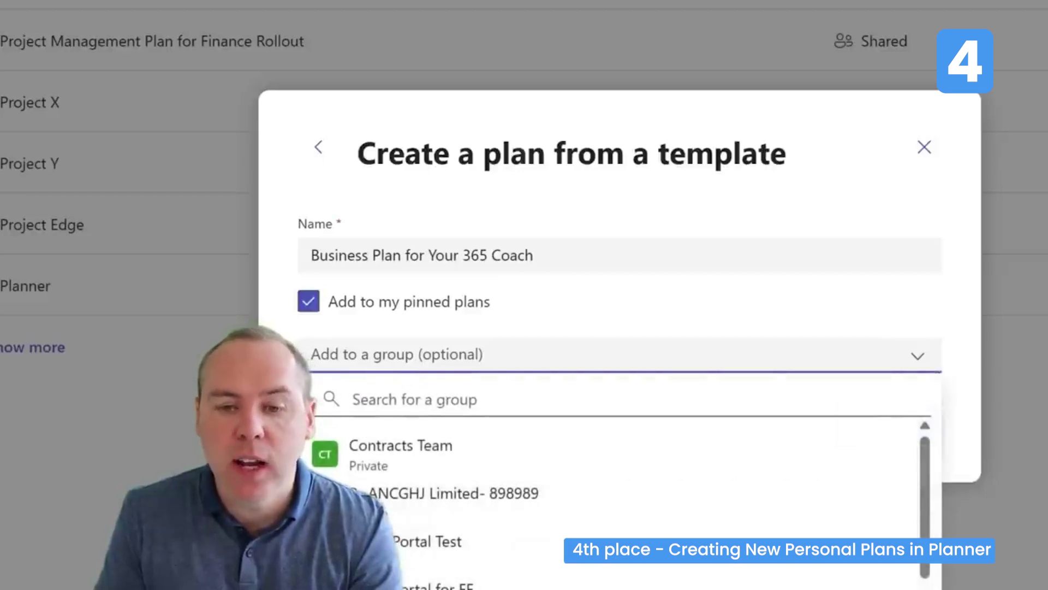
pyautogui.click(306, 382)
pyautogui.click(890, 426)
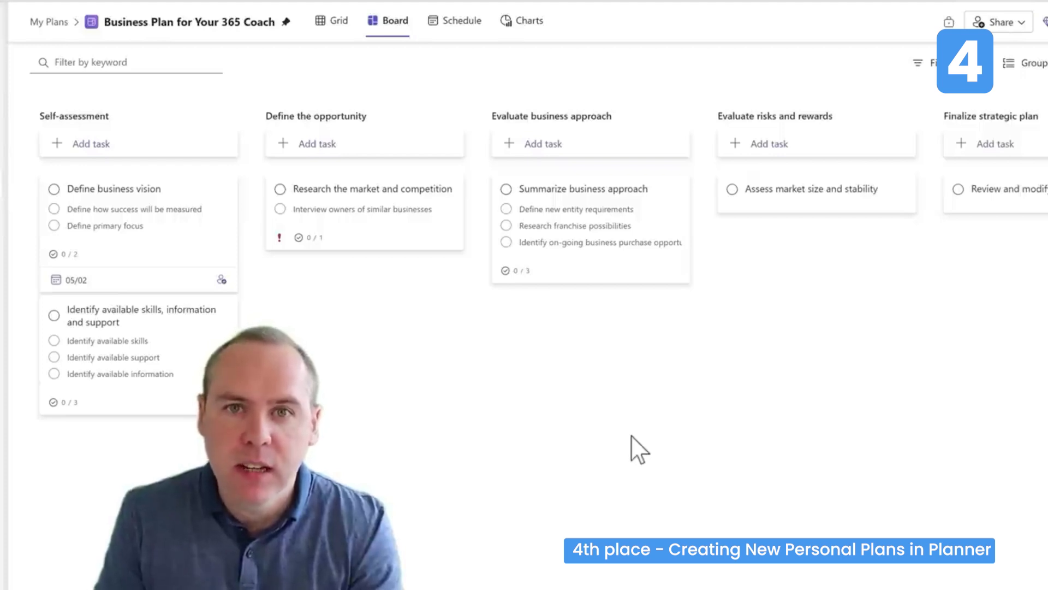
# Assign the Define business vision task to the suggested colleague.
pyautogui.click(221, 279)
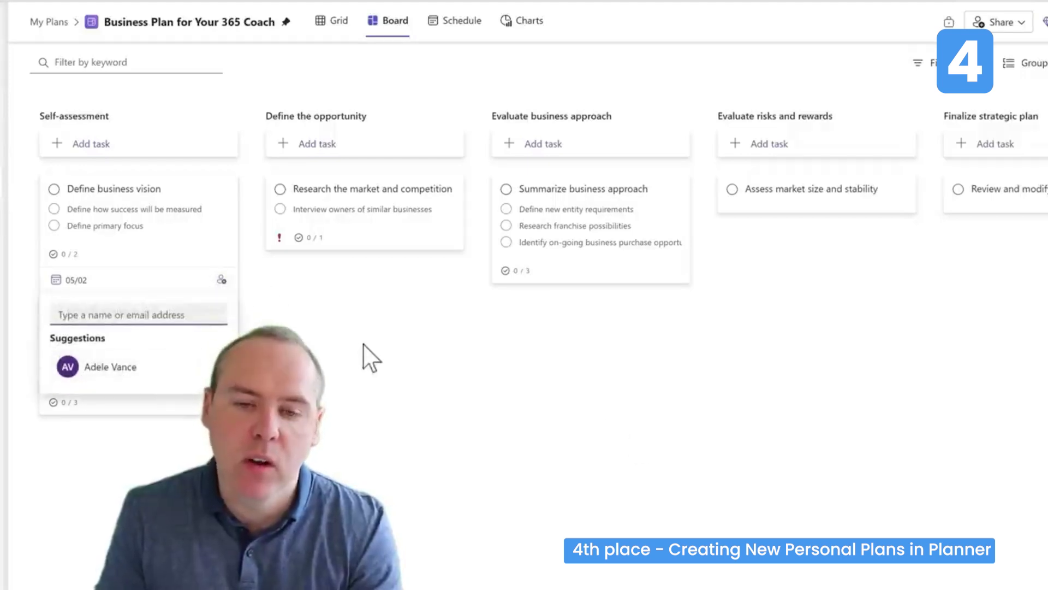
pyautogui.click(102, 368)
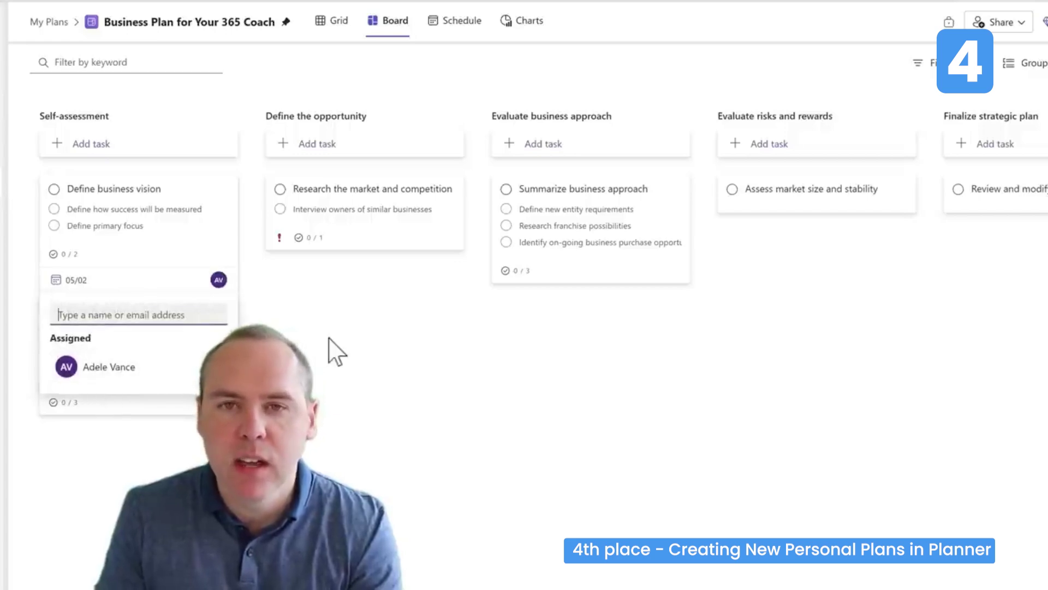
pyautogui.click(327, 351)
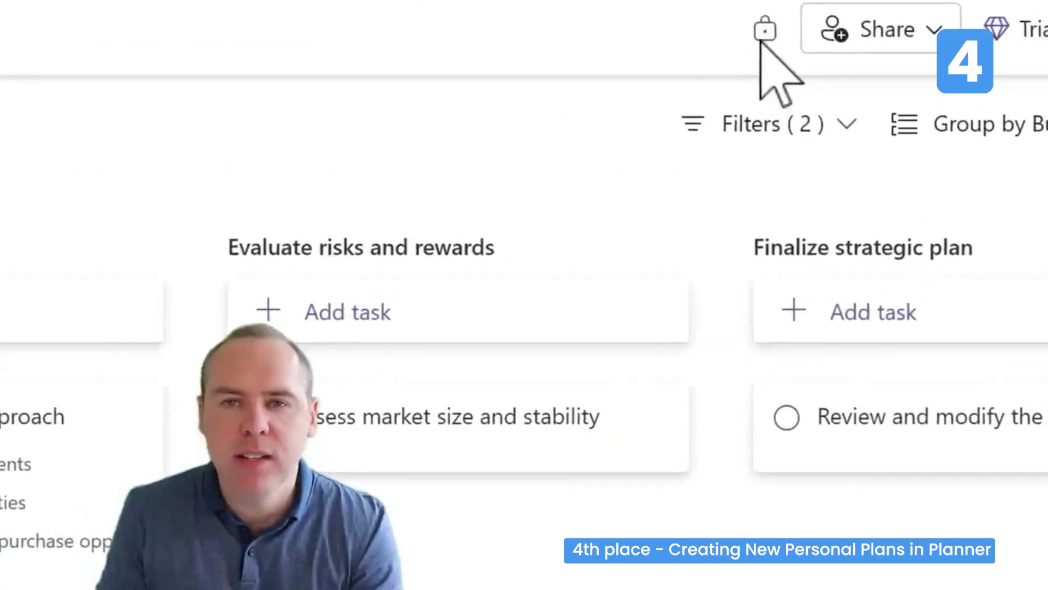
pyautogui.moveTo(890, 30)
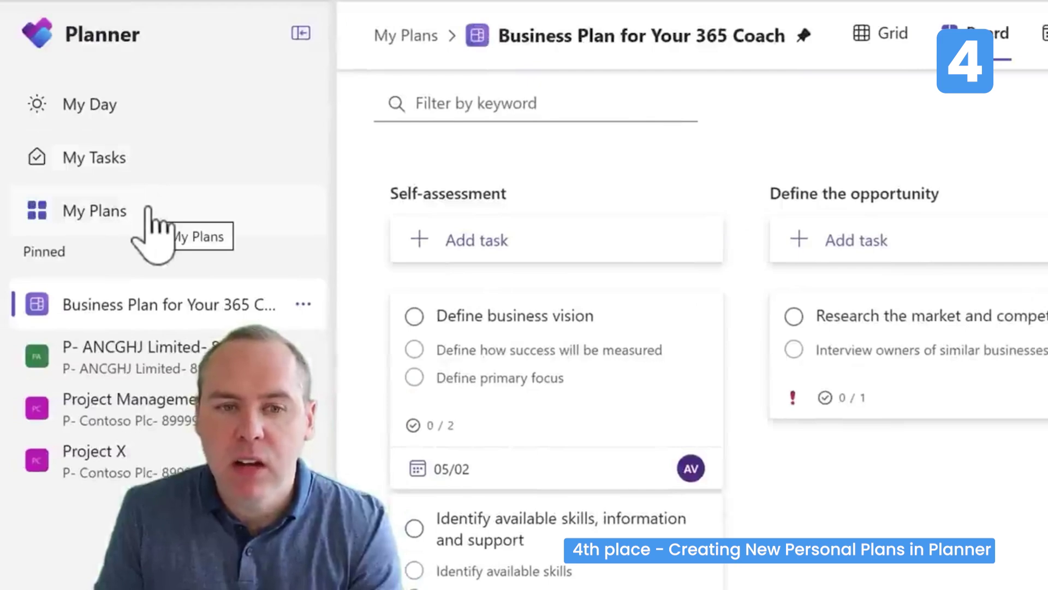
# Open My Plans and filter the list to Personal plans only.
pyautogui.click(148, 211)
pyautogui.click(667, 110)
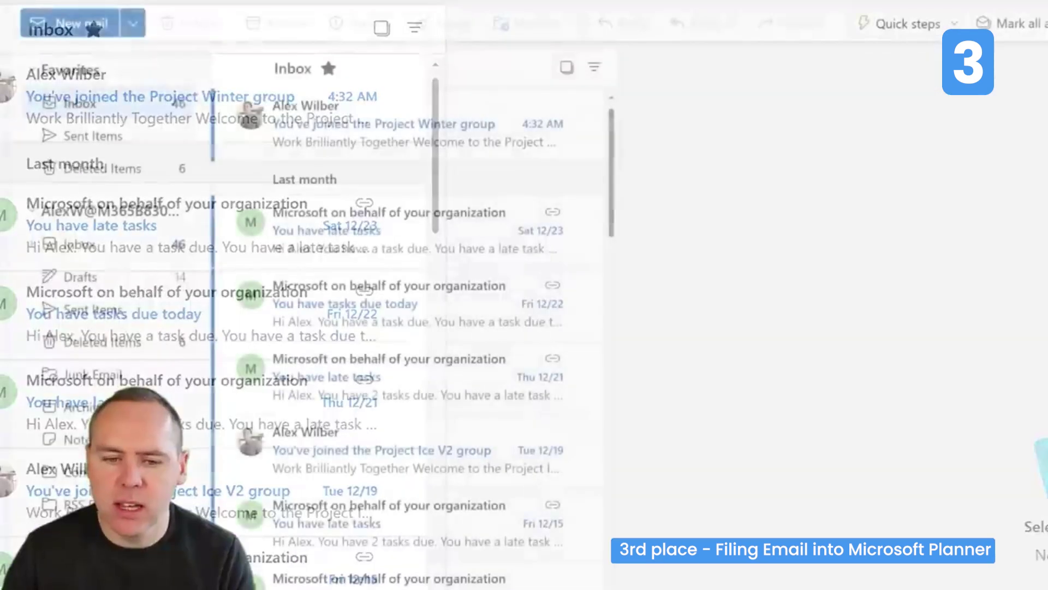
# Open the Project Winter group mailbox and read its welcome and Raise PO comment emails.
pyautogui.scroll(-1, 109, 273)
pyautogui.scroll(-1, 109, 273)
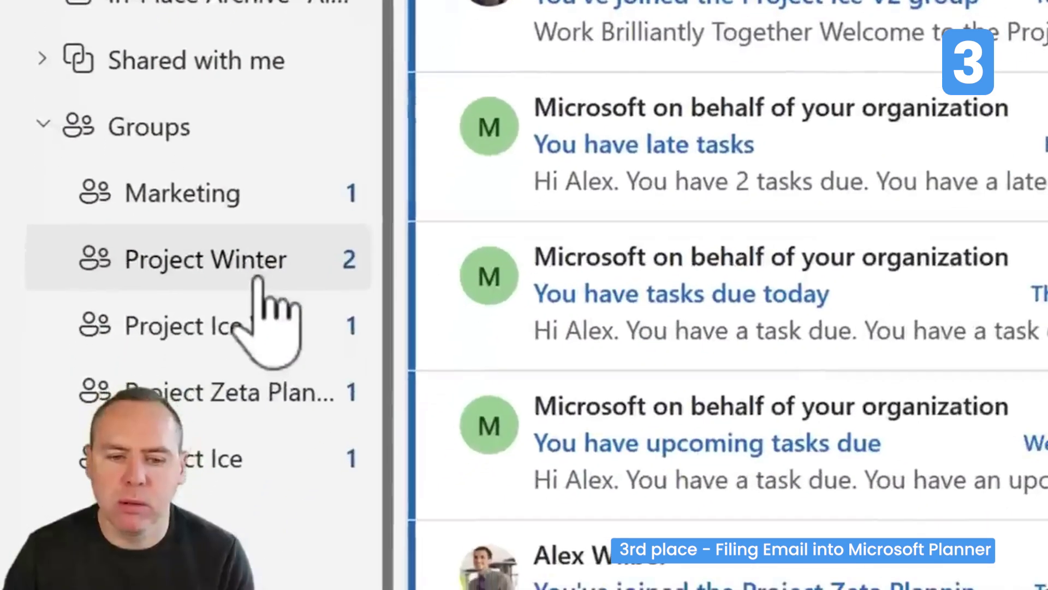
pyautogui.click(253, 269)
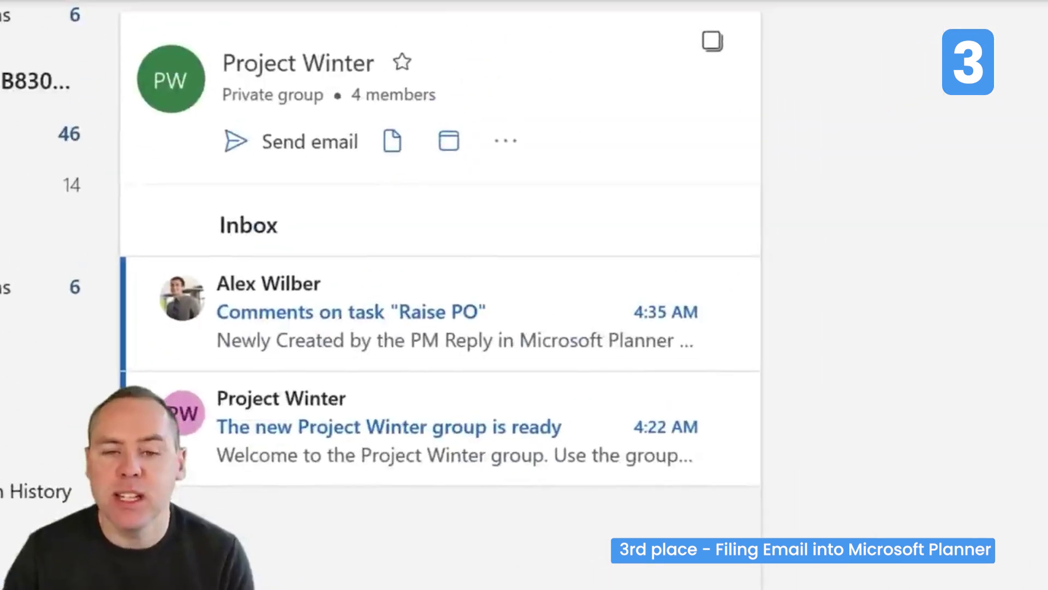
pyautogui.click(339, 431)
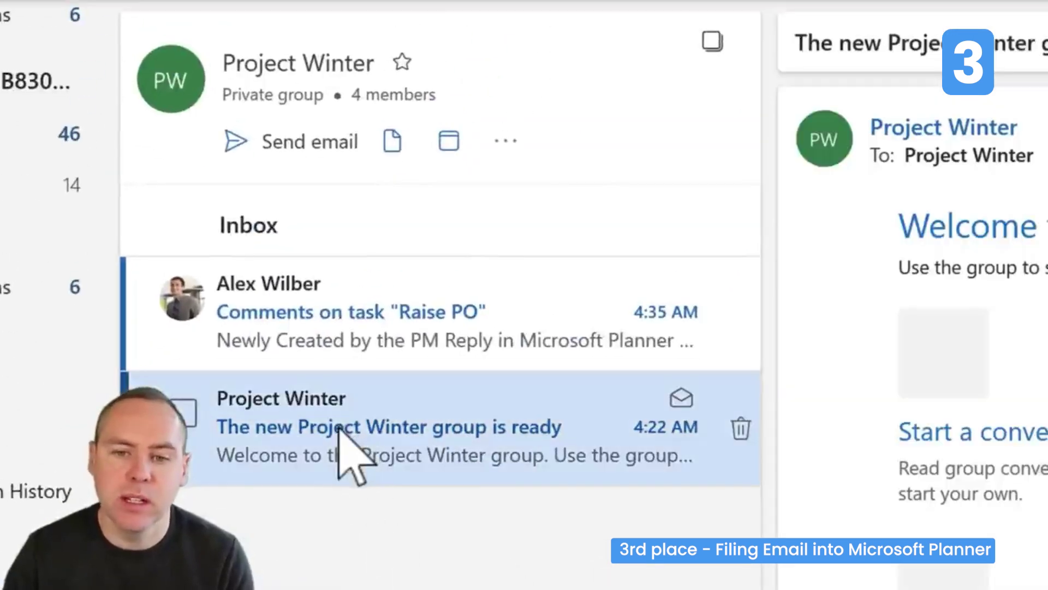
pyautogui.click(350, 327)
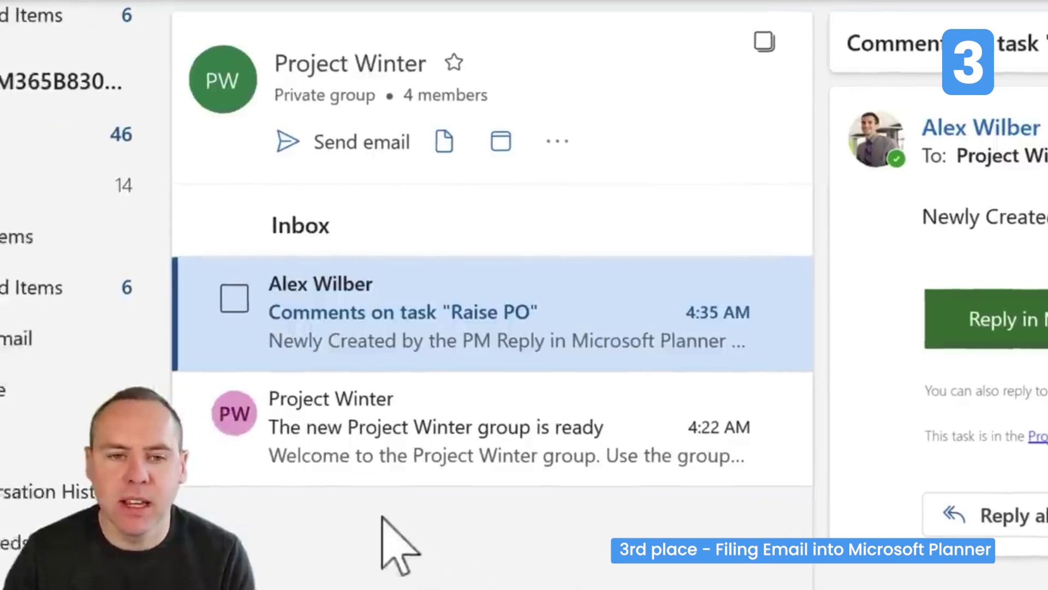
# Move the late-tasks email from the Inbox into Project Winter and start a new email to the group.
pyautogui.click(130, 143)
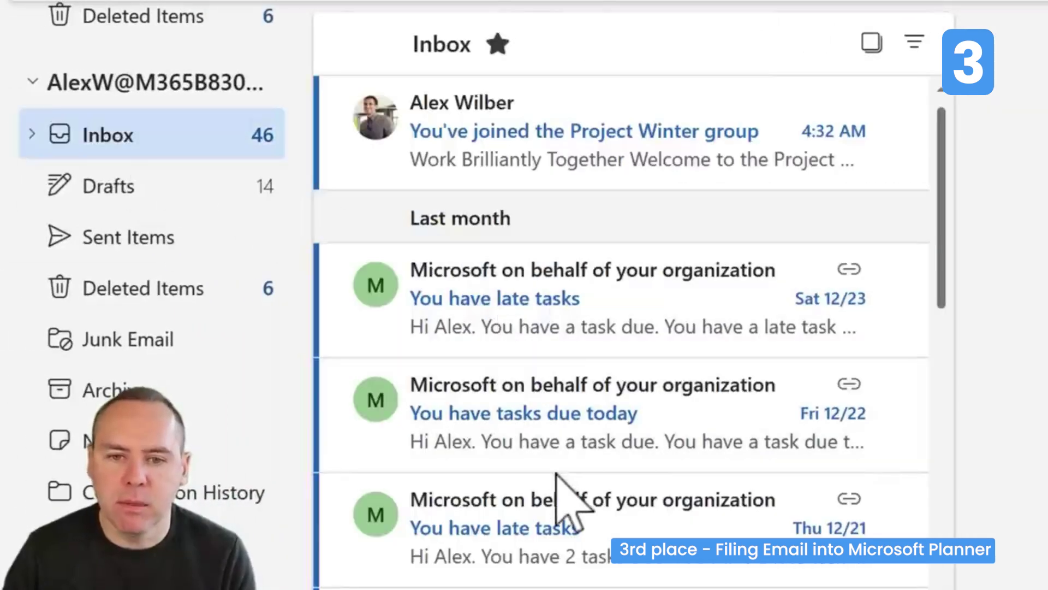
pyautogui.moveTo(651, 276); pyautogui.dragTo(154, 320)
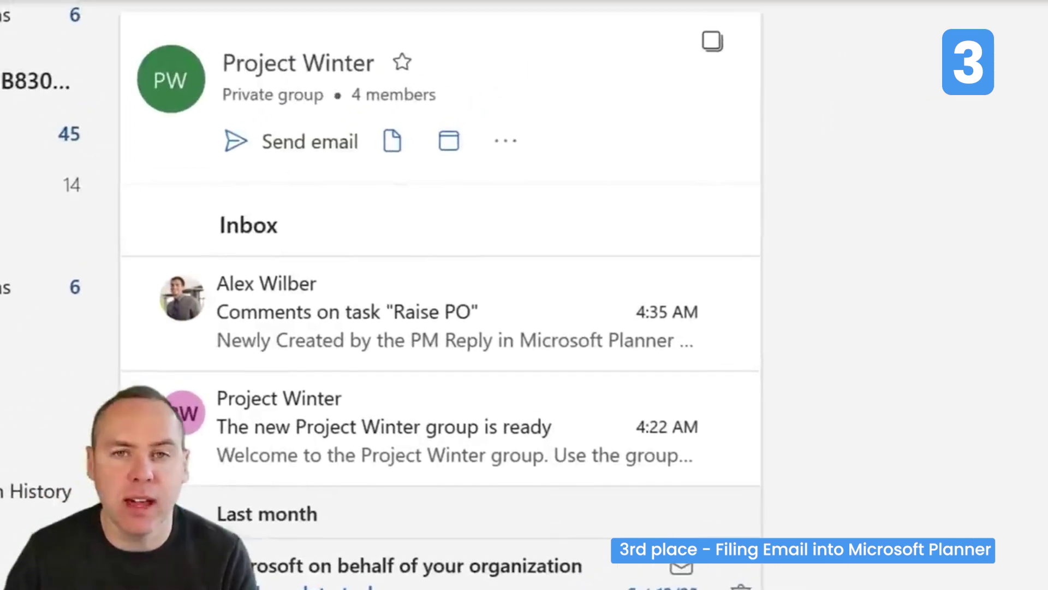
pyautogui.click(285, 153)
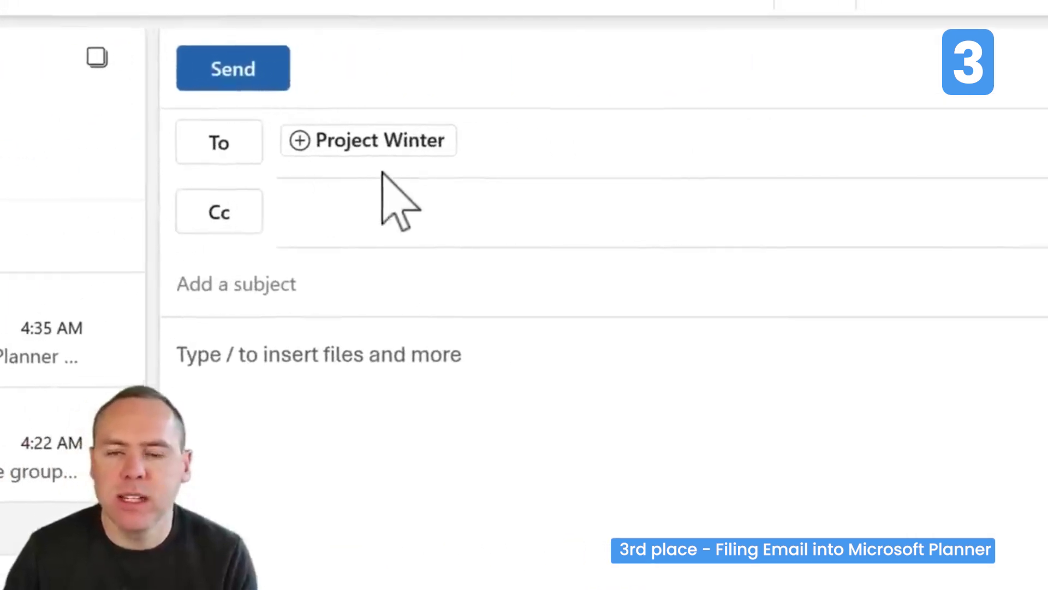
# Add the Project Winter group to the Cc line from the address book's All Groups list.
pyautogui.click(347, 141)
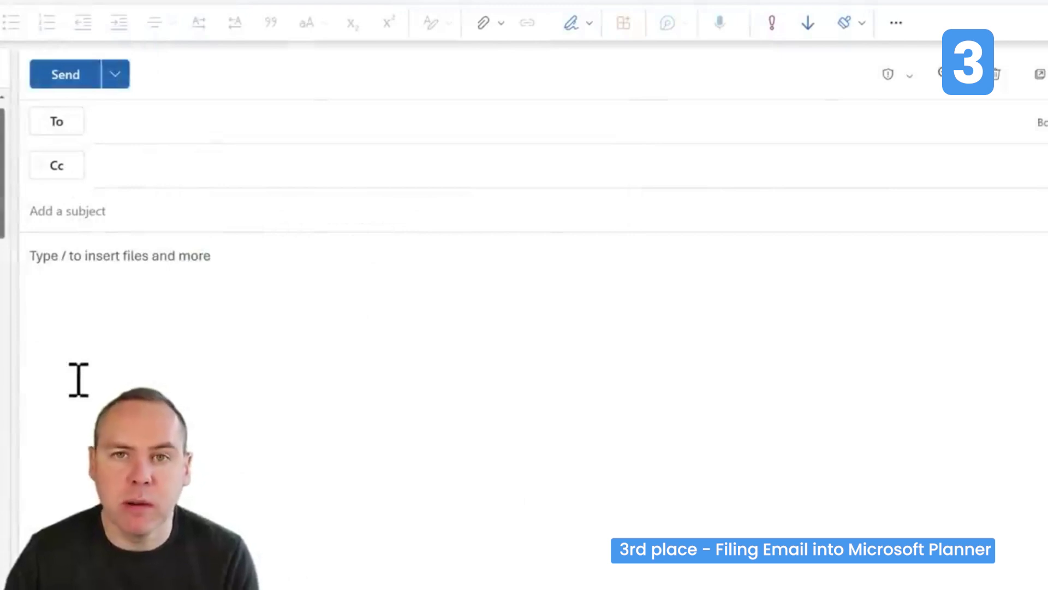
pyautogui.click(66, 169)
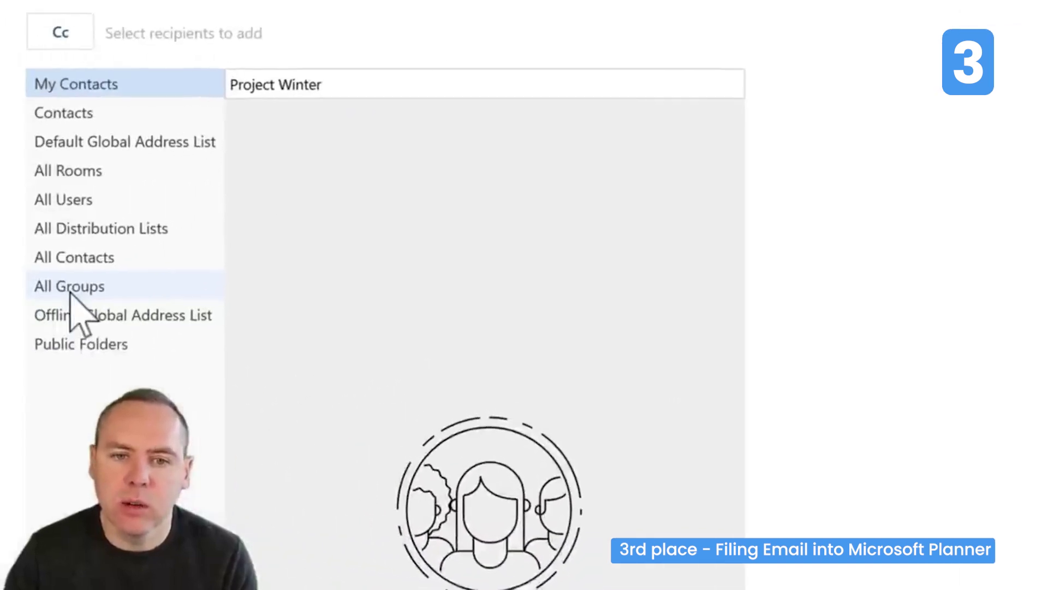
pyautogui.click(71, 288)
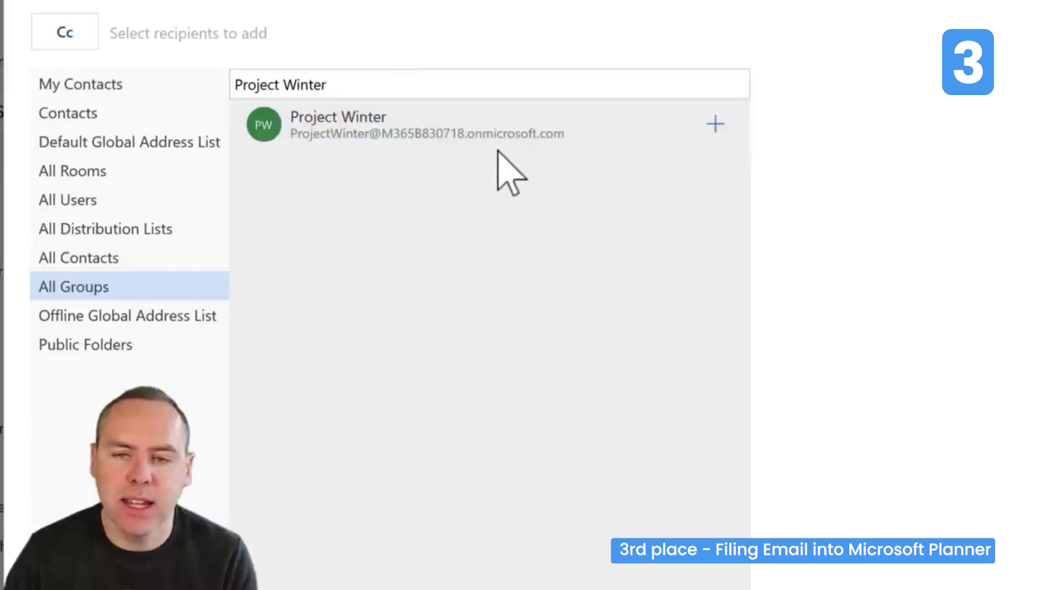
pyautogui.click(716, 125)
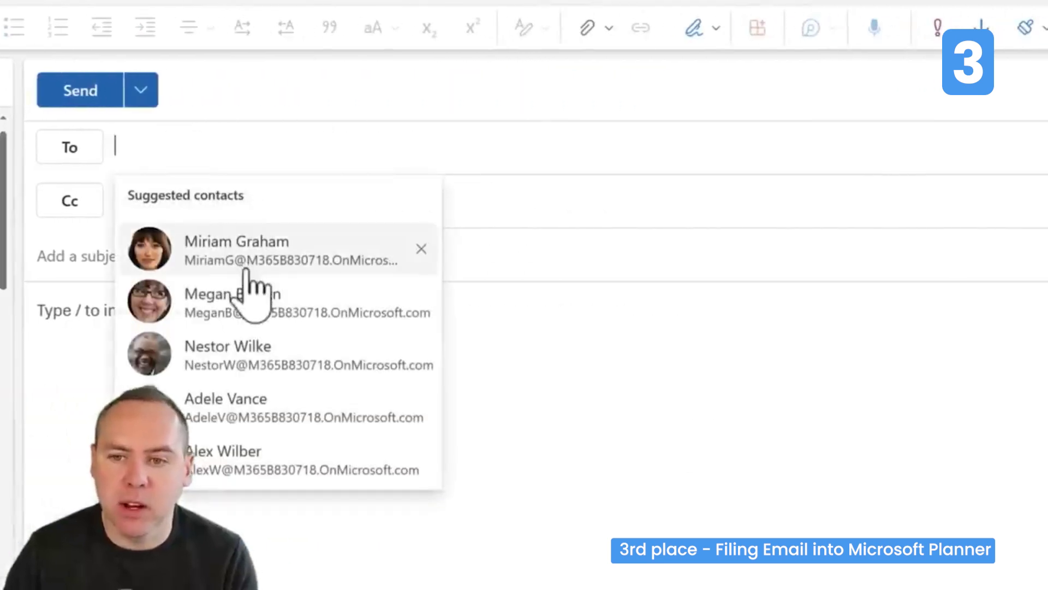
# Make a suggested colleague the To recipient and begin typing the subject.
pyautogui.click(243, 264)
pyautogui.click(242, 265)
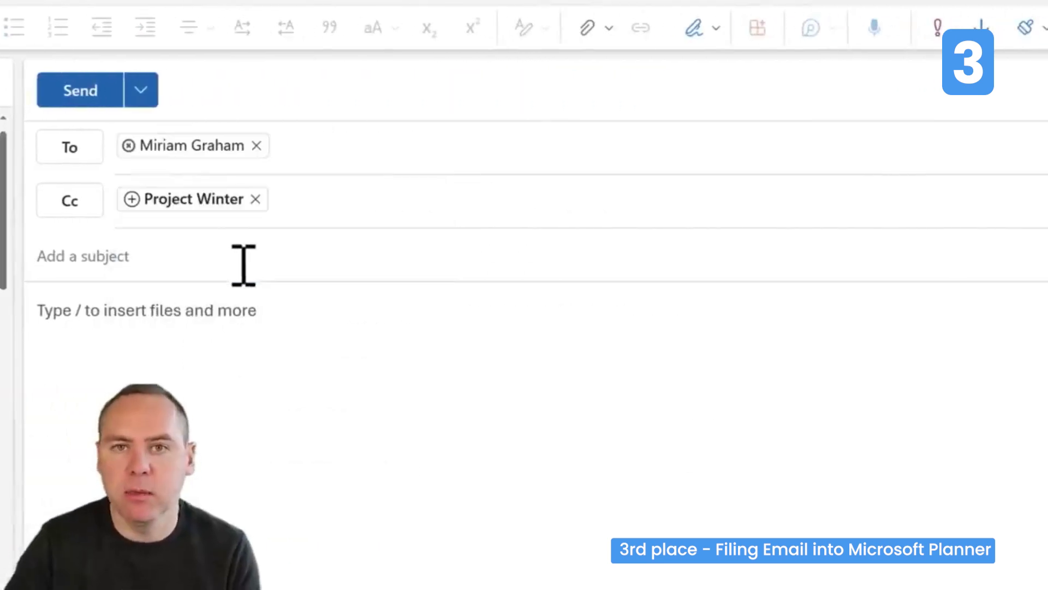
pyautogui.write('q')
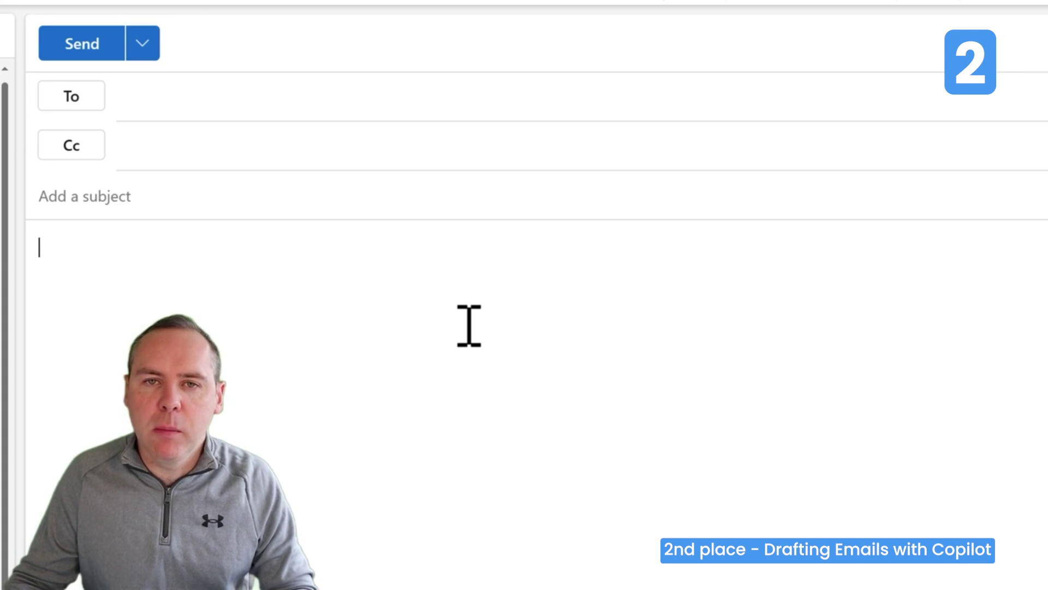
# Ask Copilot for a Formal-tone email asking a colleague to chase the Northwind Contractors proposal by Friday.
pyautogui.write('/')
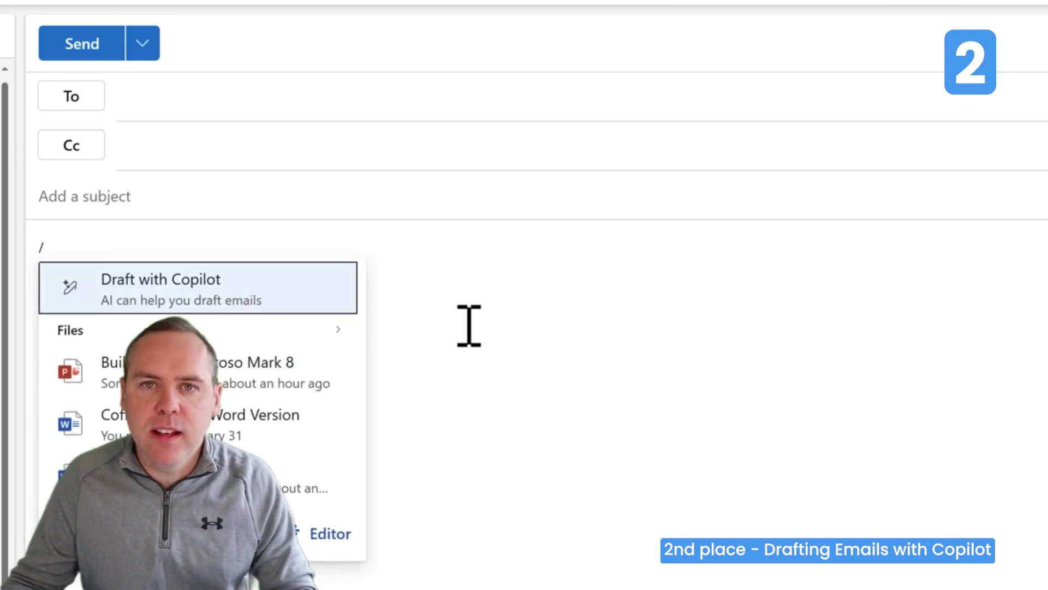
pyautogui.click(227, 284)
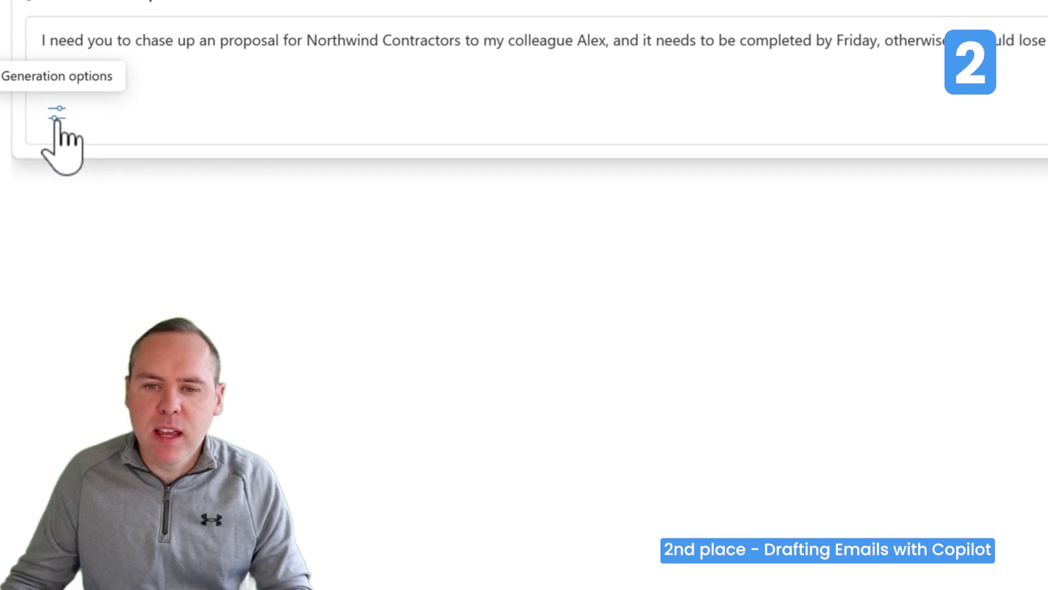
pyautogui.click(56, 113)
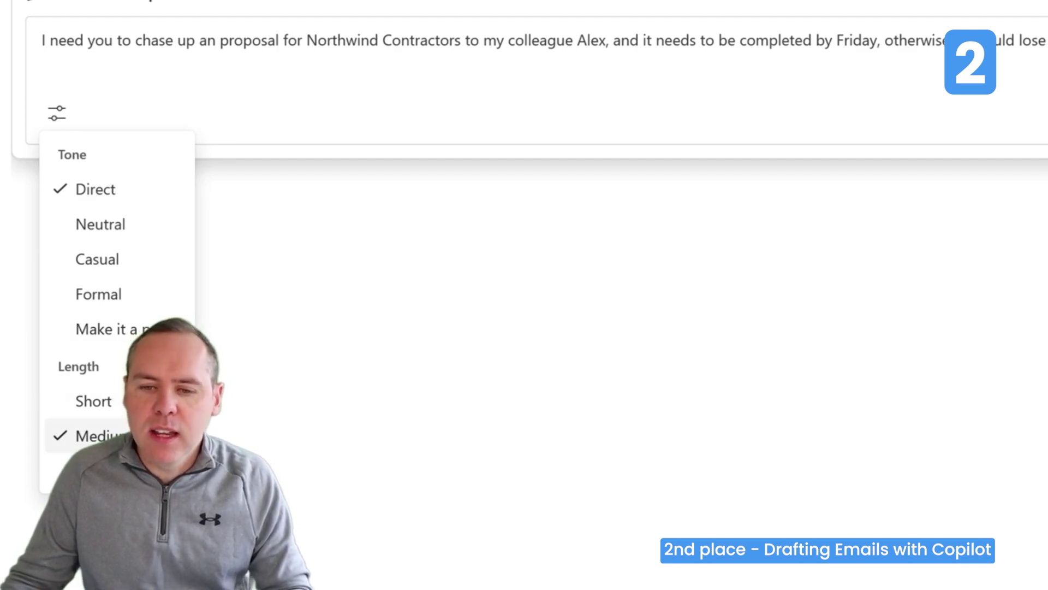
pyautogui.click(133, 293)
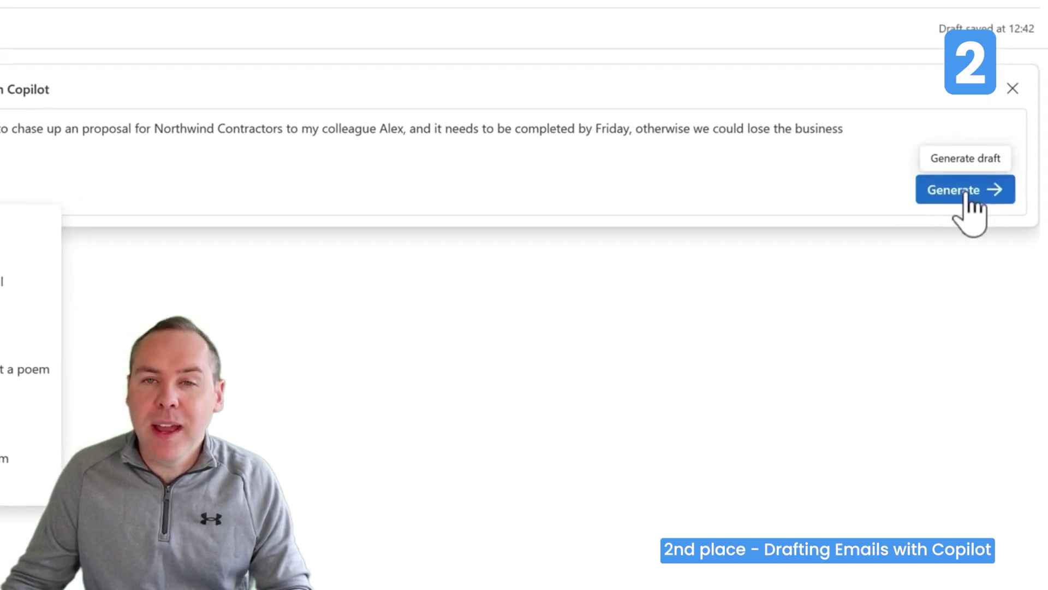
# Generate the Copilot proposal chase-up draft, review it, and keep it as the email body.
pyautogui.click(966, 194)
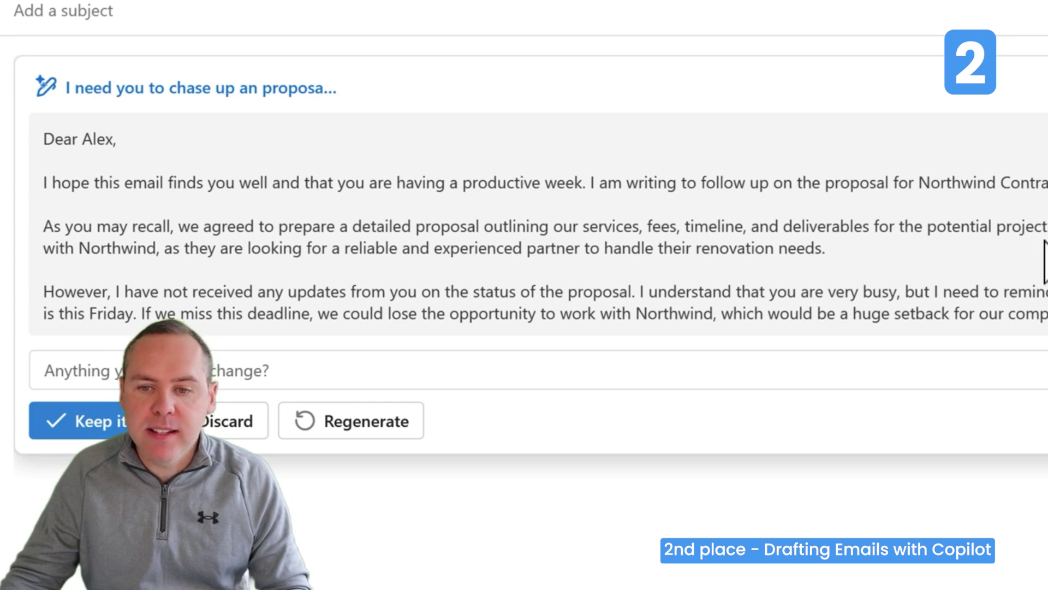
pyautogui.scroll(-1, 999, 250)
pyautogui.scroll(-3, 999, 250)
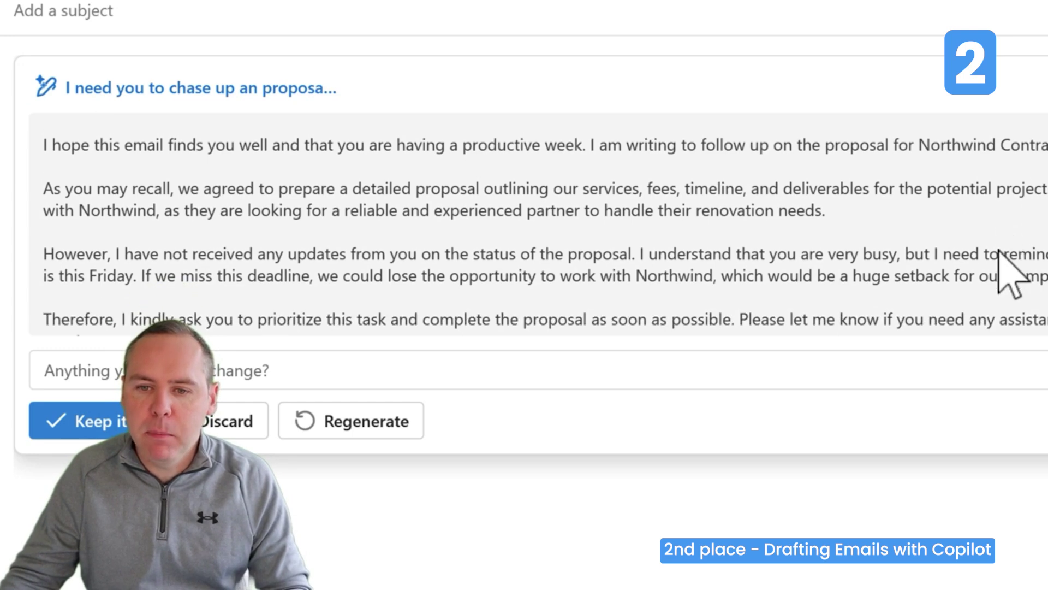
pyautogui.scroll(-3, 1001, 253)
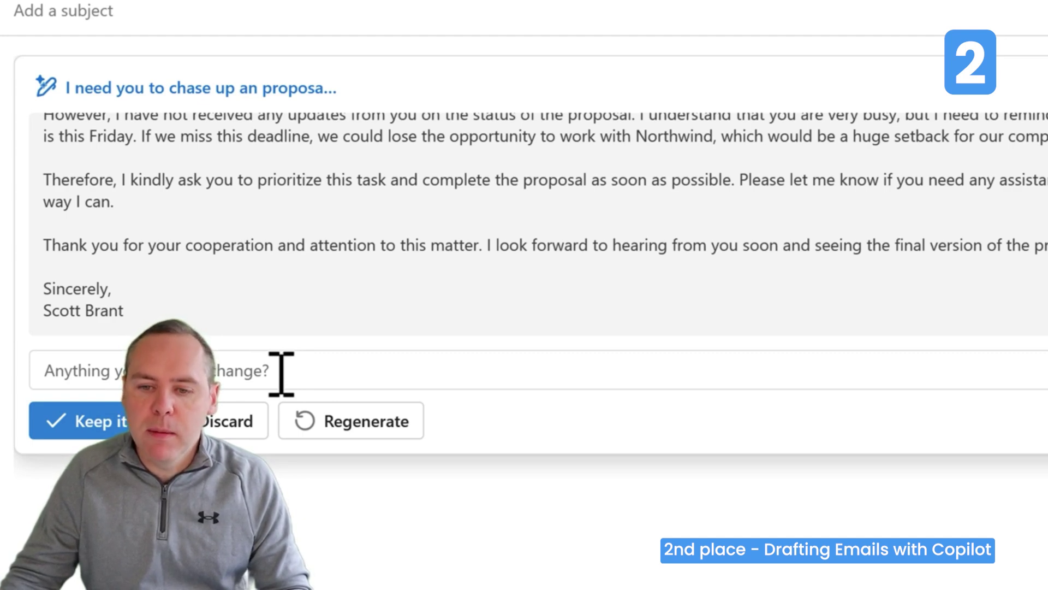
pyautogui.click(108, 425)
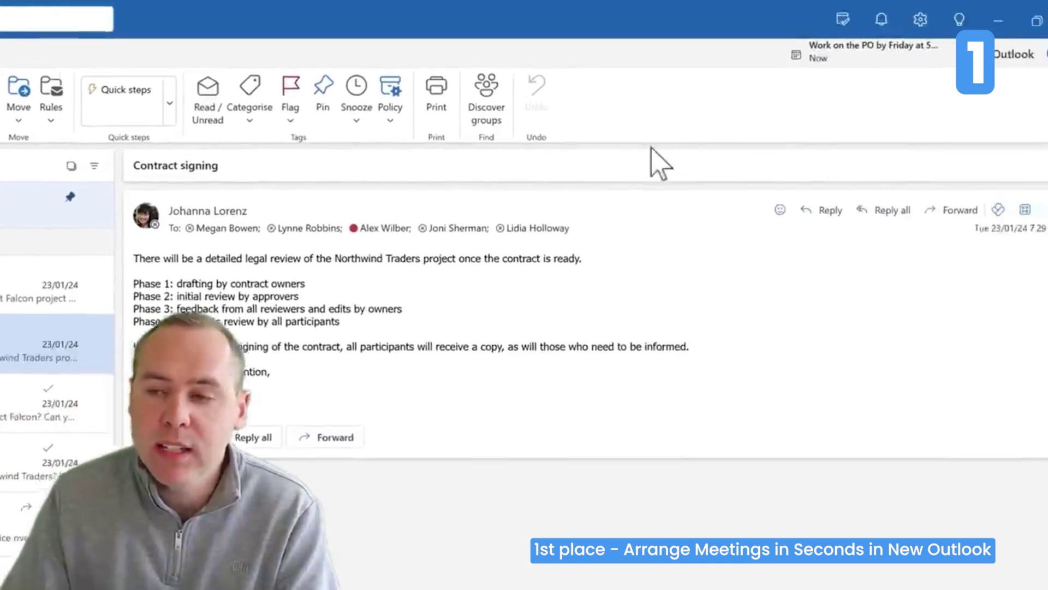
# Turn the Contract signing email into a meeting invite using My Day's Add as an event.
pyautogui.click(843, 19)
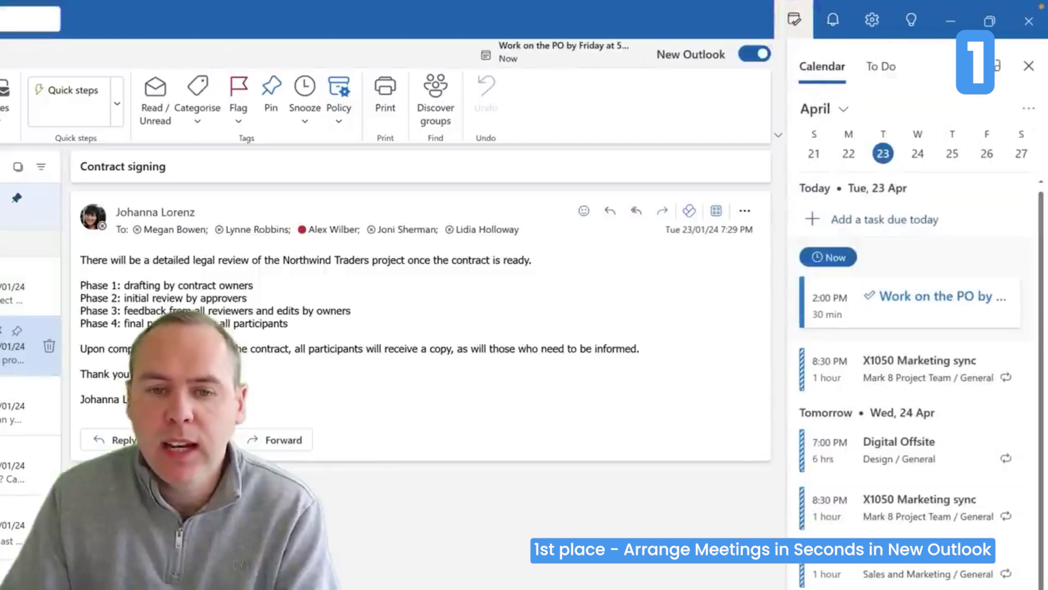
pyautogui.moveTo(8, 352); pyautogui.dragTo(820, 240)
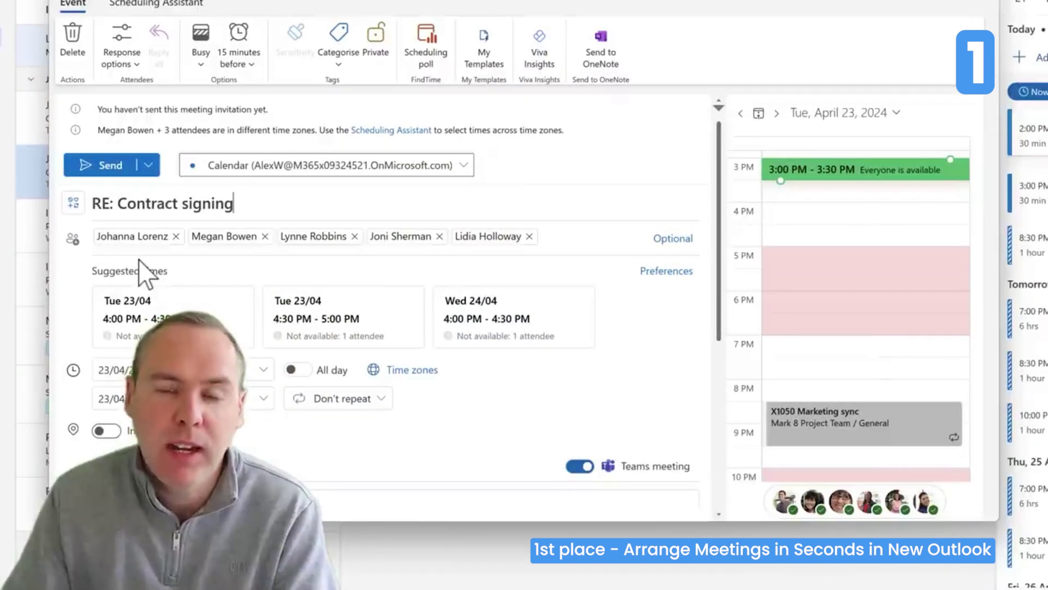
# Pick the Tue 23/04 4:30–5:00 PM suggested time and send the Contract signing invitation.
pyautogui.scroll(-3, 147, 273)
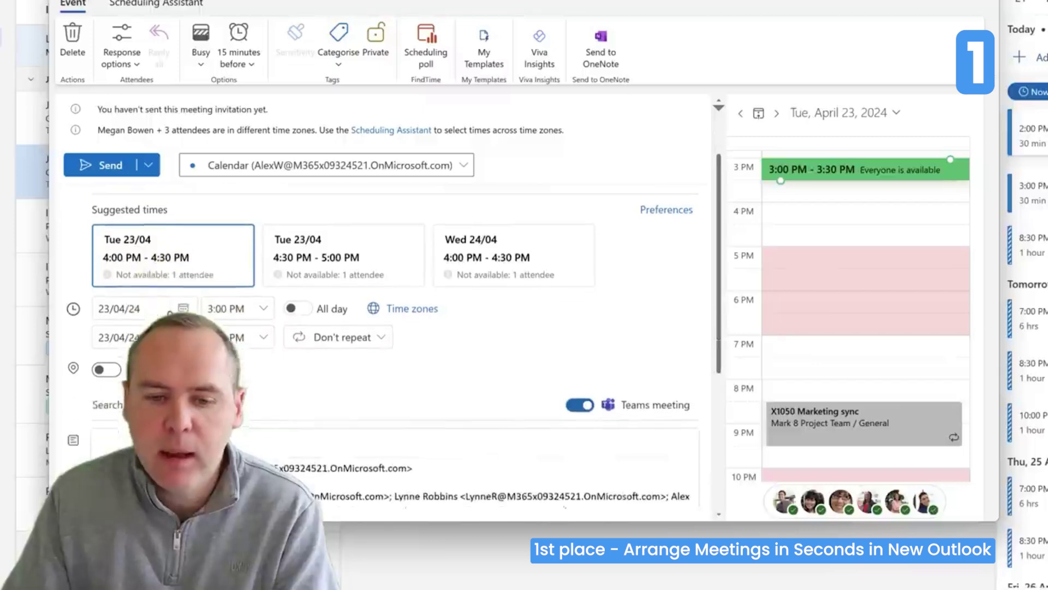
pyautogui.scroll(-3, 171, 315)
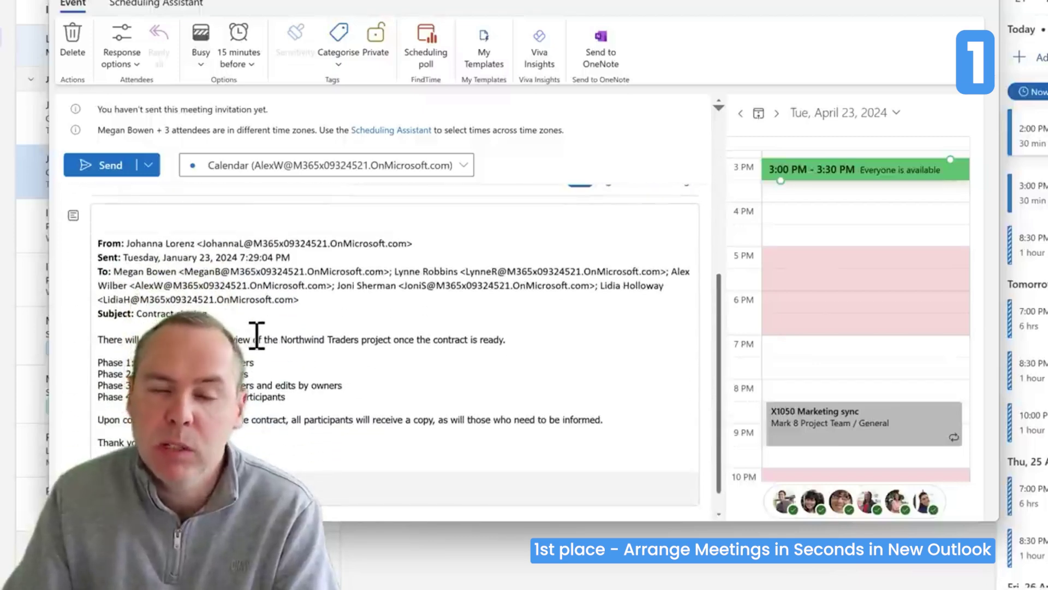
pyautogui.scroll(6, 254, 336)
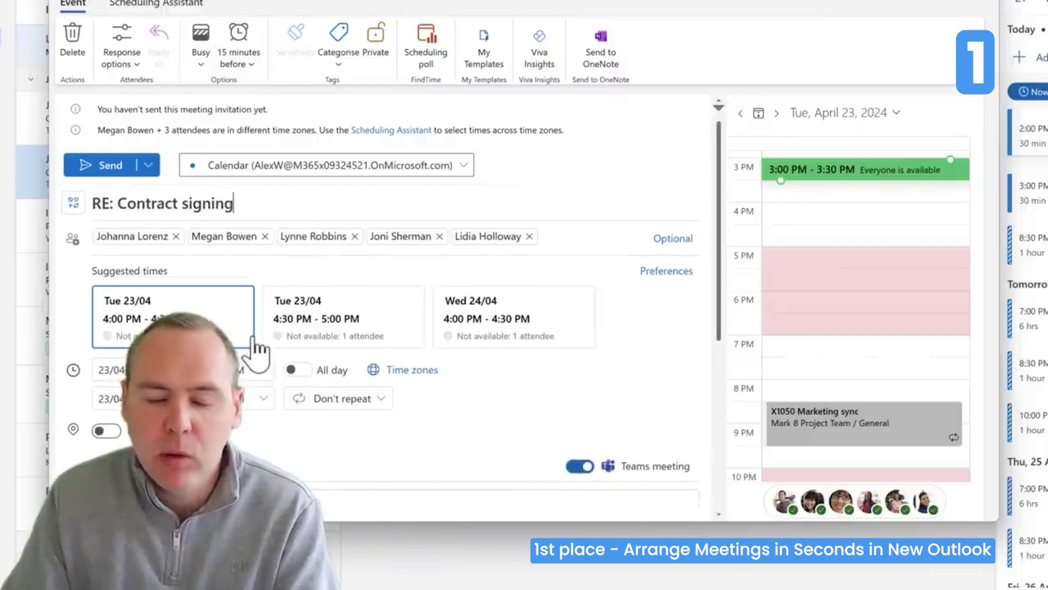
pyautogui.scroll(-1, 256, 349)
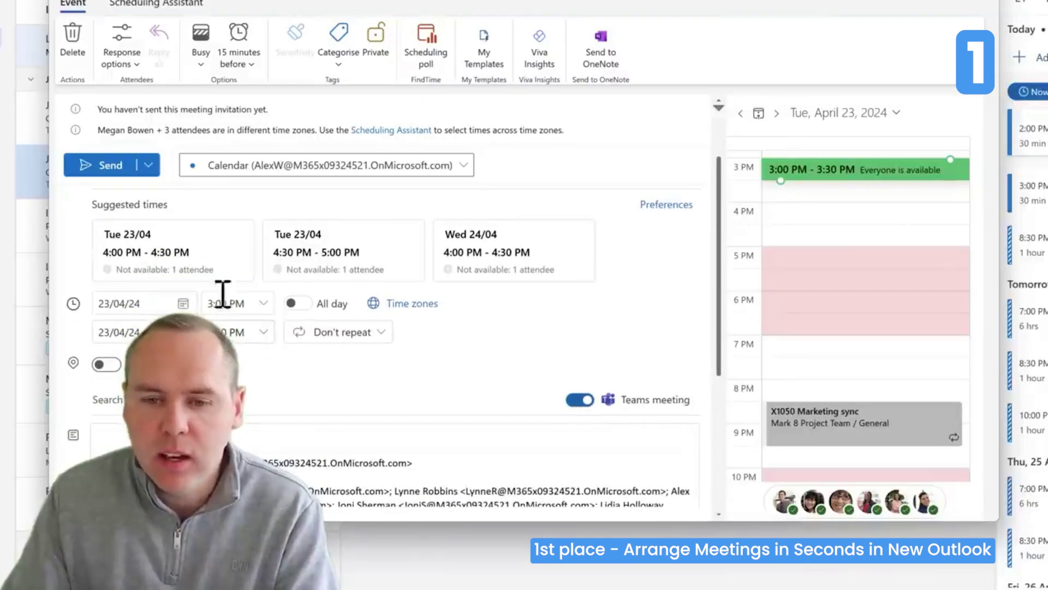
pyautogui.click(334, 260)
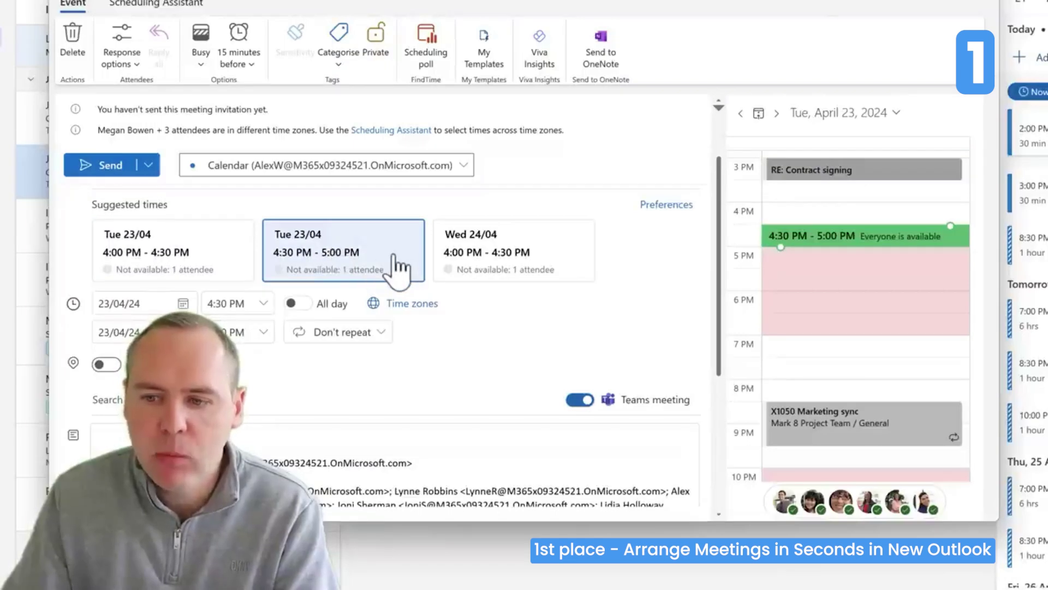
pyautogui.click(89, 165)
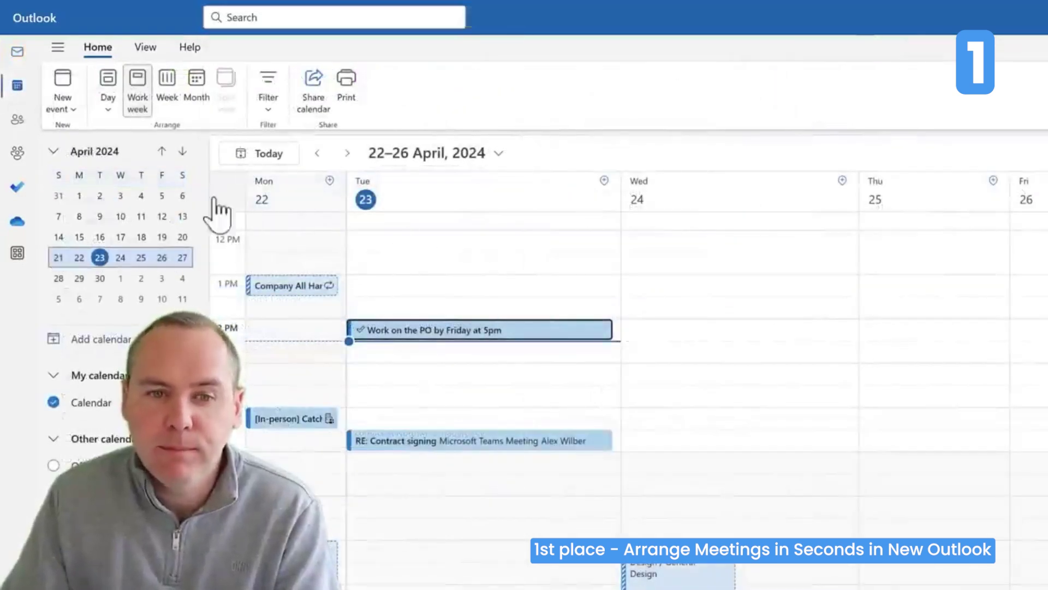
# Create a new blank Event from the calendar's New event dropdown.
pyautogui.click(74, 109)
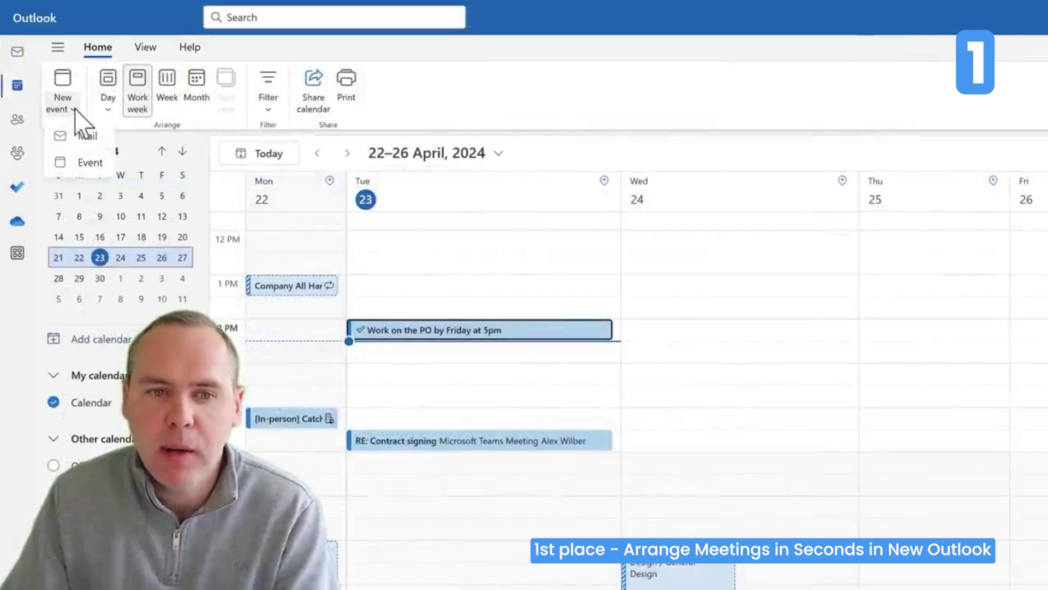
pyautogui.click(88, 162)
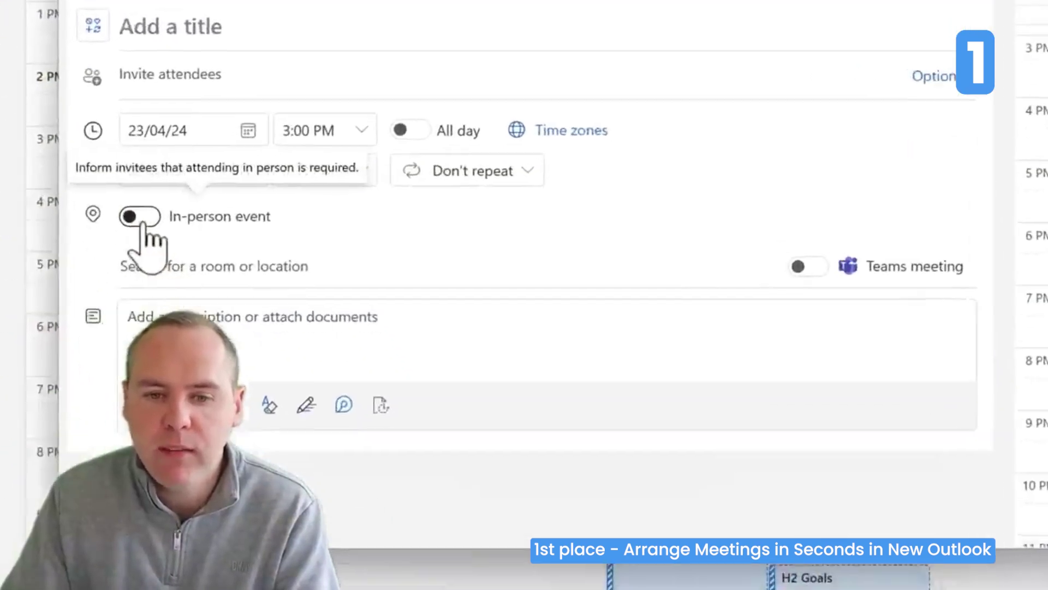
# Mark the new calendar event as an in-person event.
pyautogui.click(291, 427)
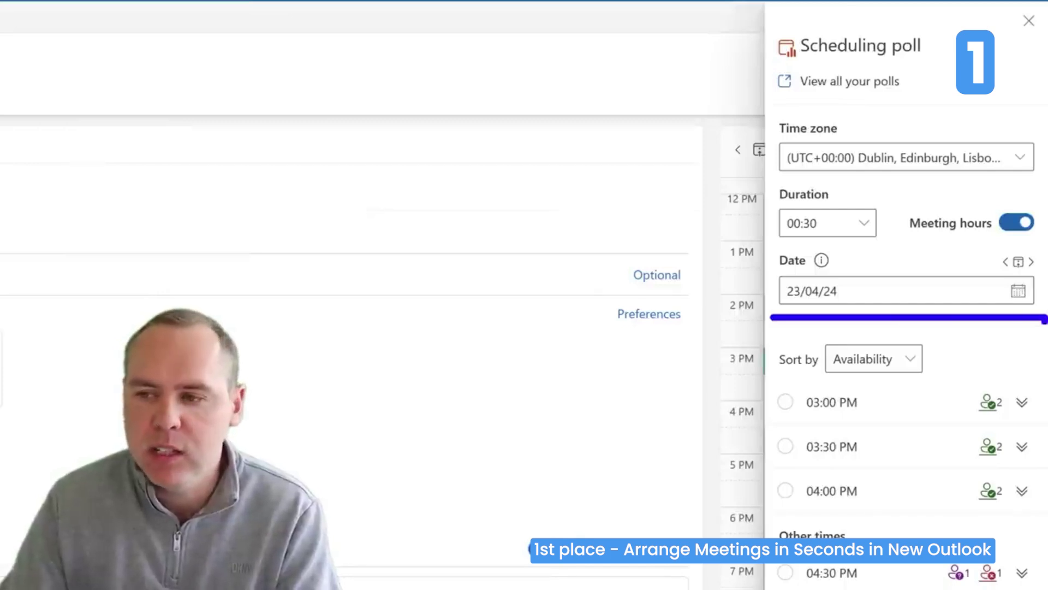
# Set the poll date to 29/04/24 and add the 3:00 PM and 2:00 PM slots.
pyautogui.click(1019, 291)
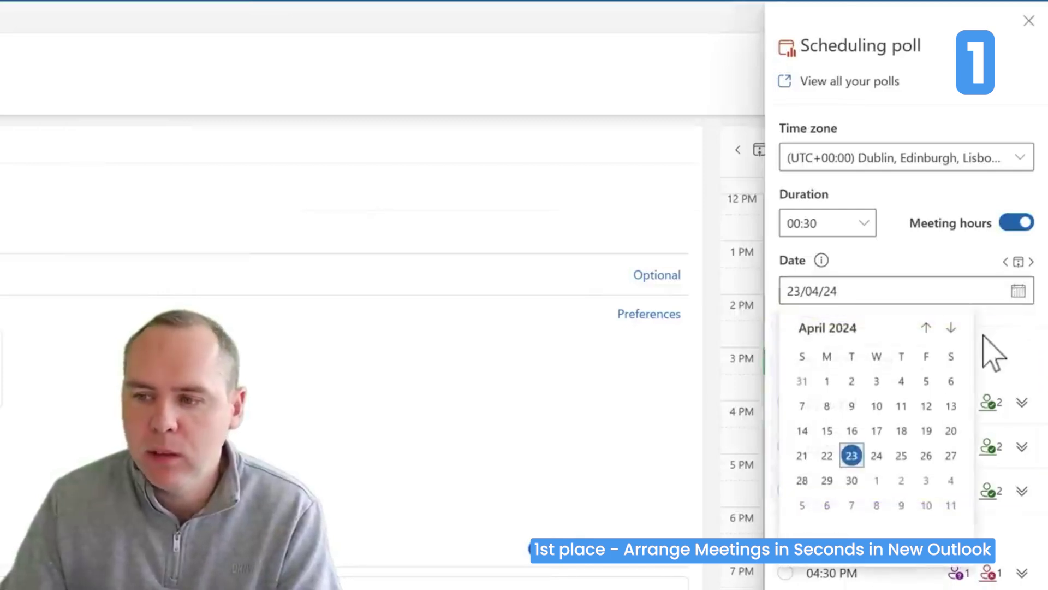
pyautogui.click(827, 481)
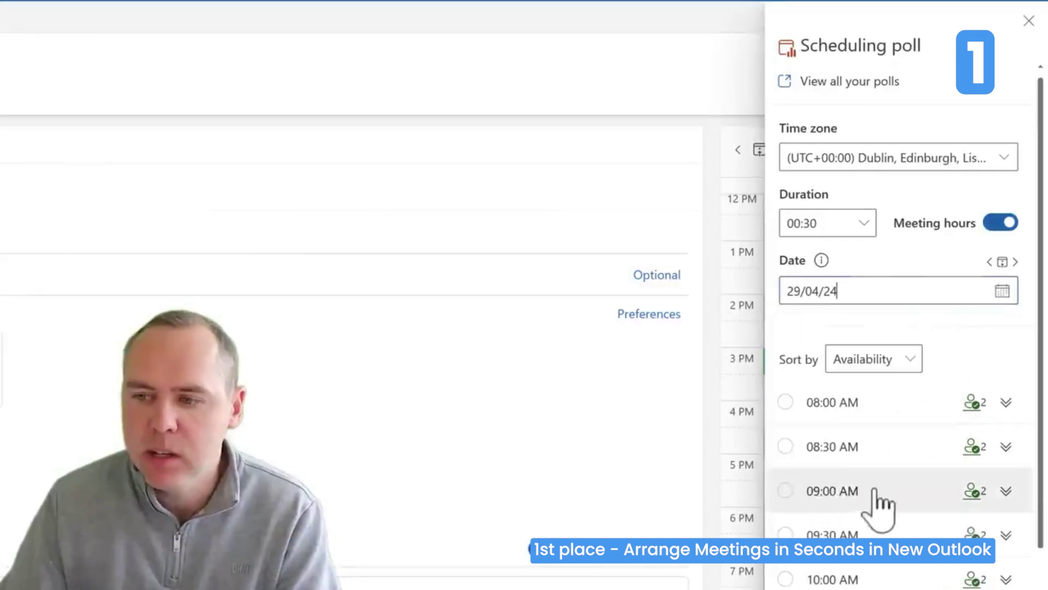
pyautogui.scroll(-6, 901, 328)
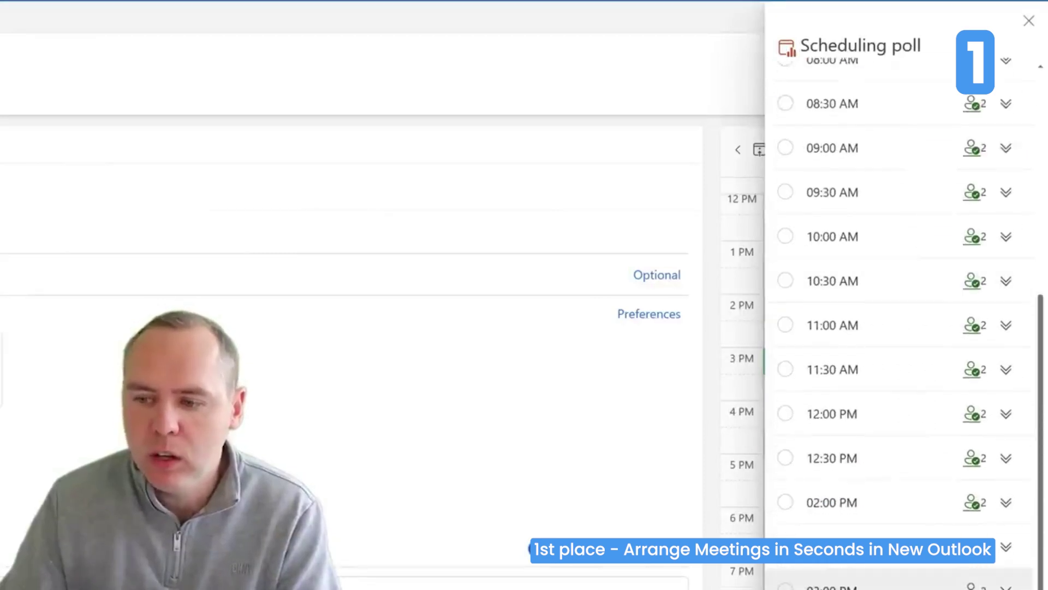
pyautogui.scroll(7, 901, 328)
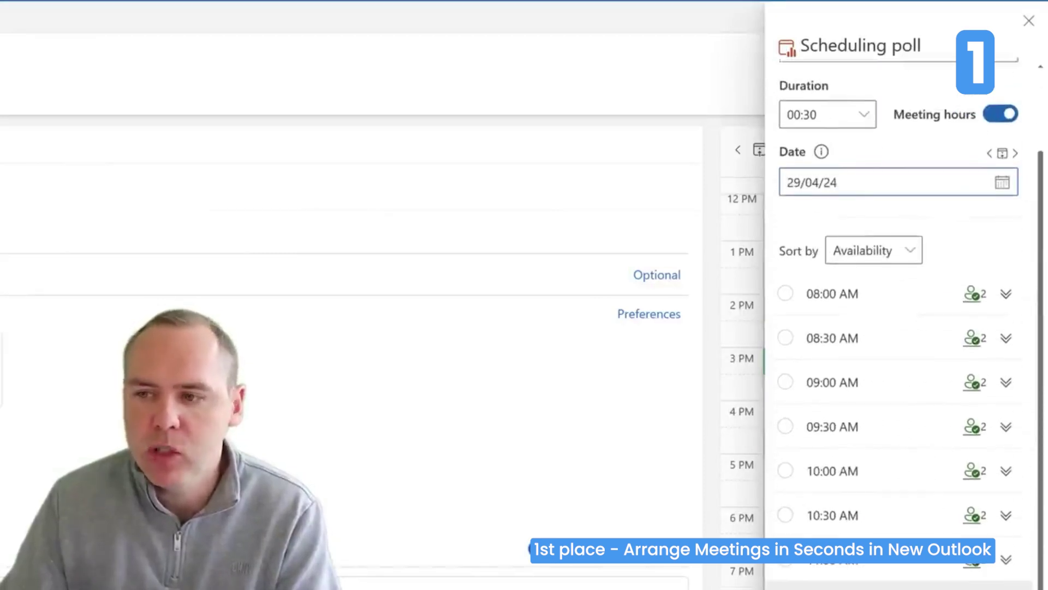
pyautogui.scroll(-6, 900, 327)
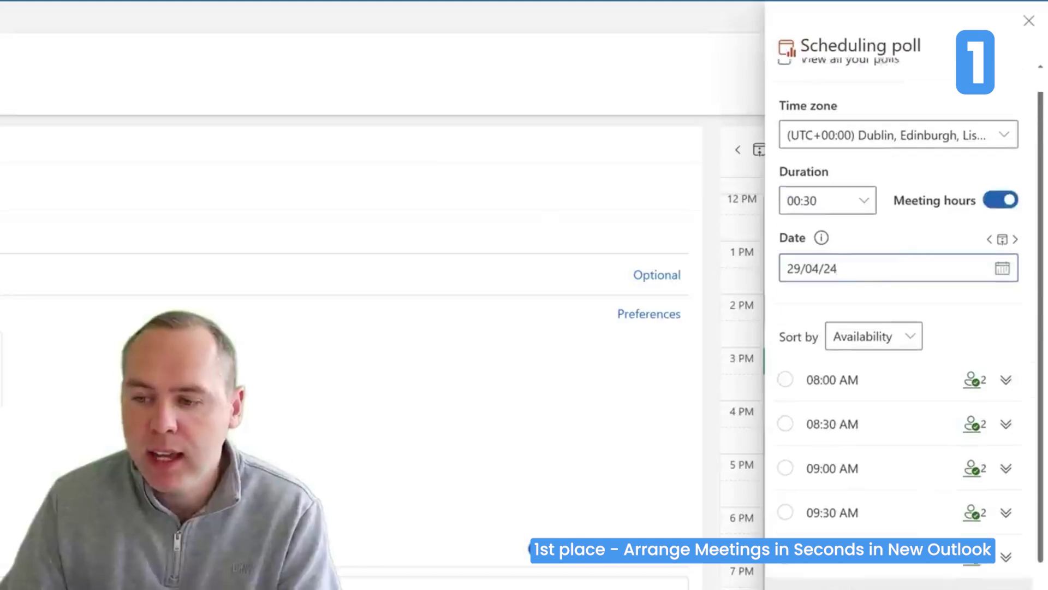
pyautogui.click(786, 581)
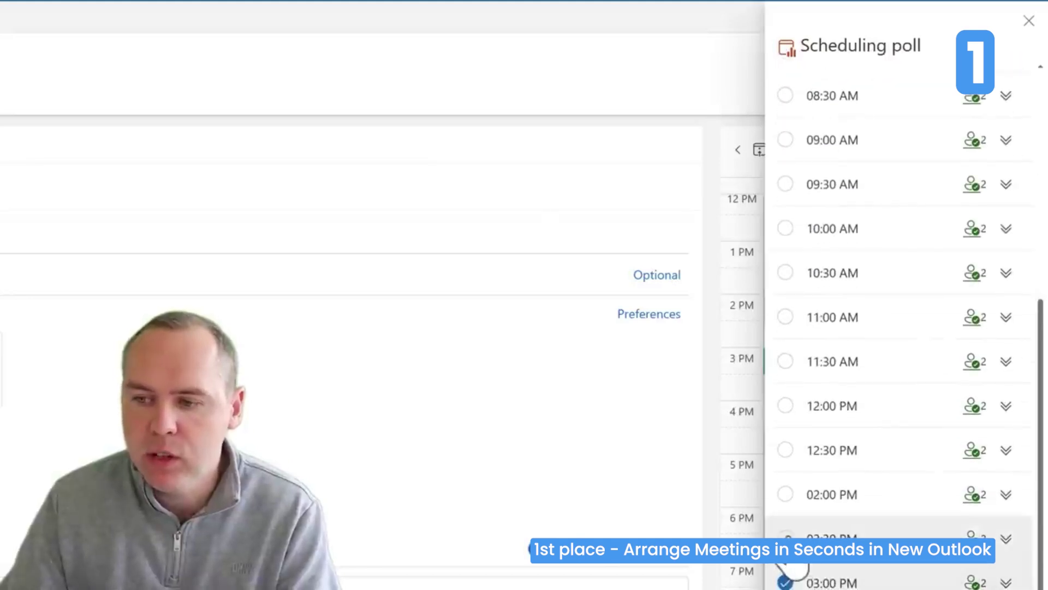
pyautogui.click(786, 494)
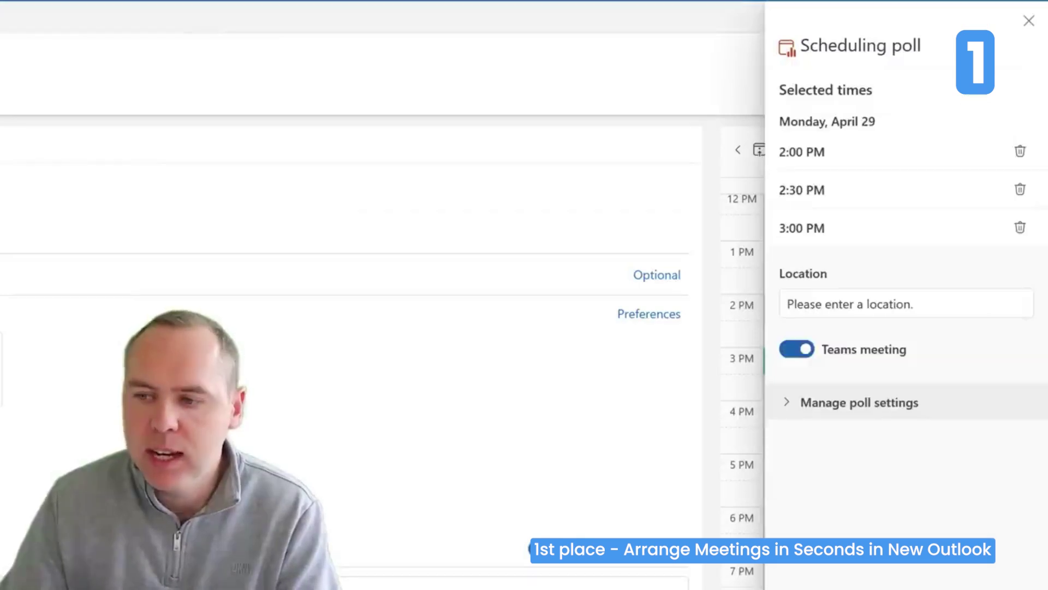
# Review the location and poll settings, then create the Teams scheduling poll in an email.
pyautogui.click(861, 304)
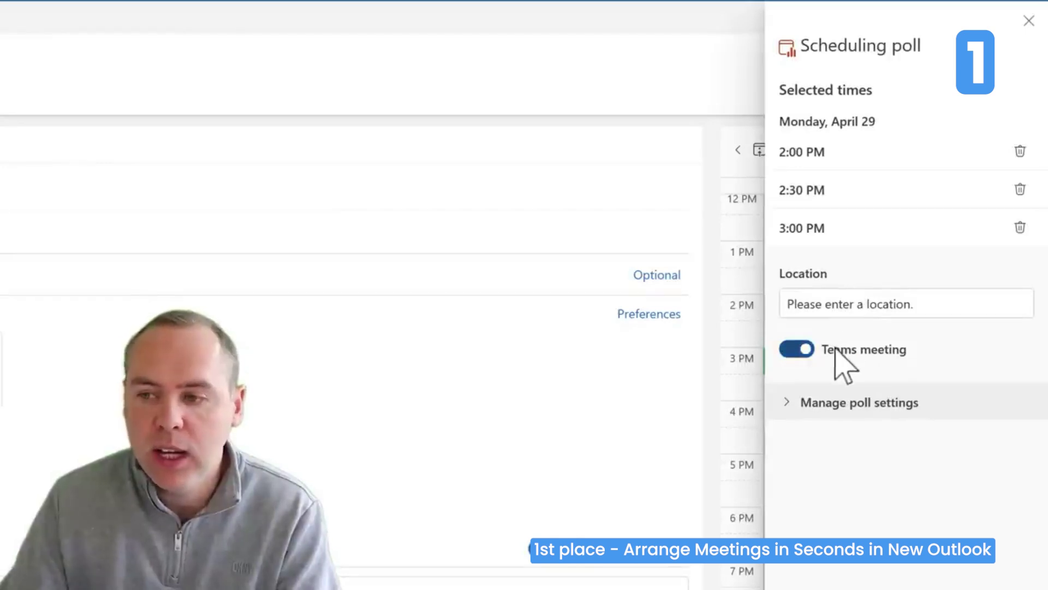
pyautogui.click(805, 410)
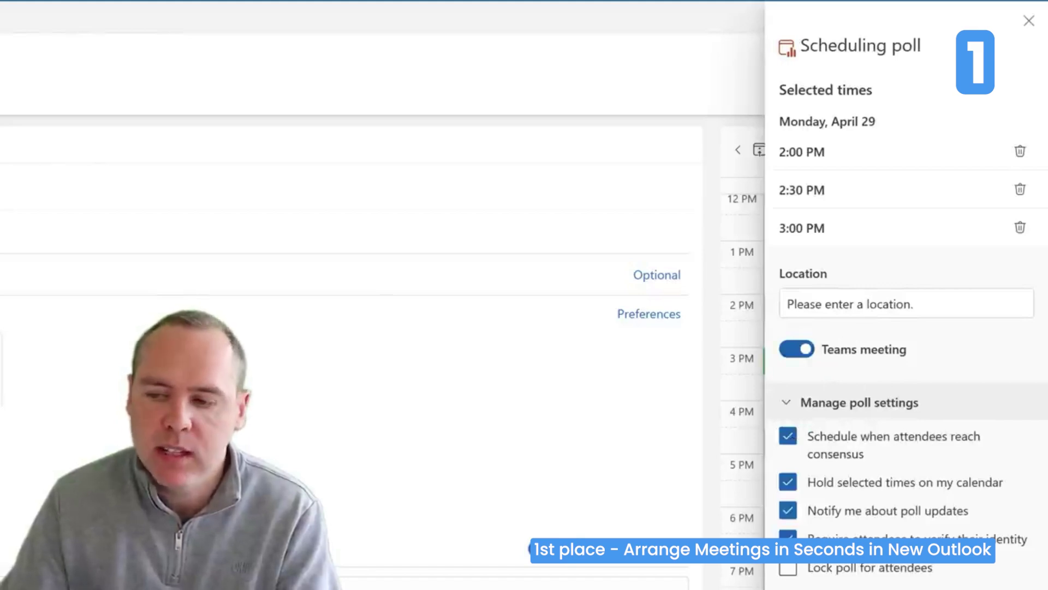
pyautogui.click(885, 580)
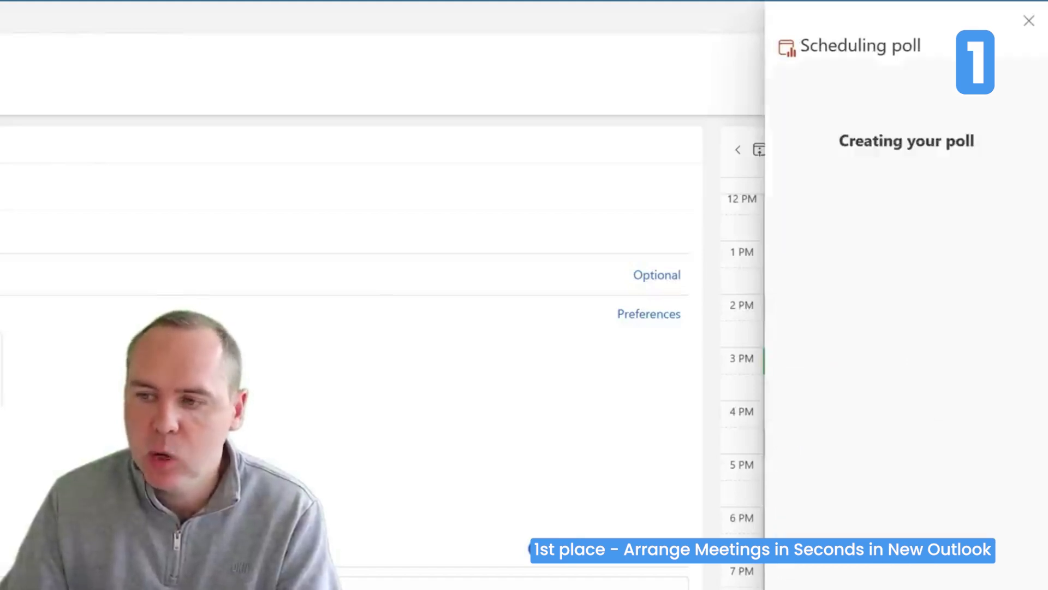